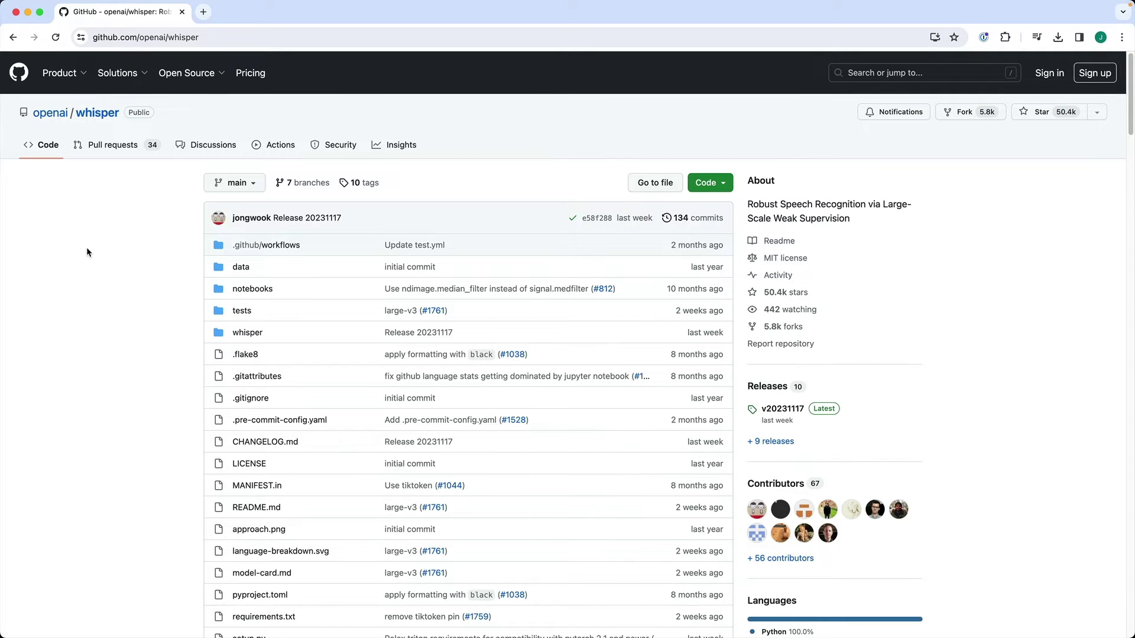
{"action": "scroll", "coordinate": [87, 248], "scroll_direction": "down", "scroll_amount": 1}
{"action": "scroll", "coordinate": [88, 249], "scroll_direction": "down", "scroll_amount": 4}
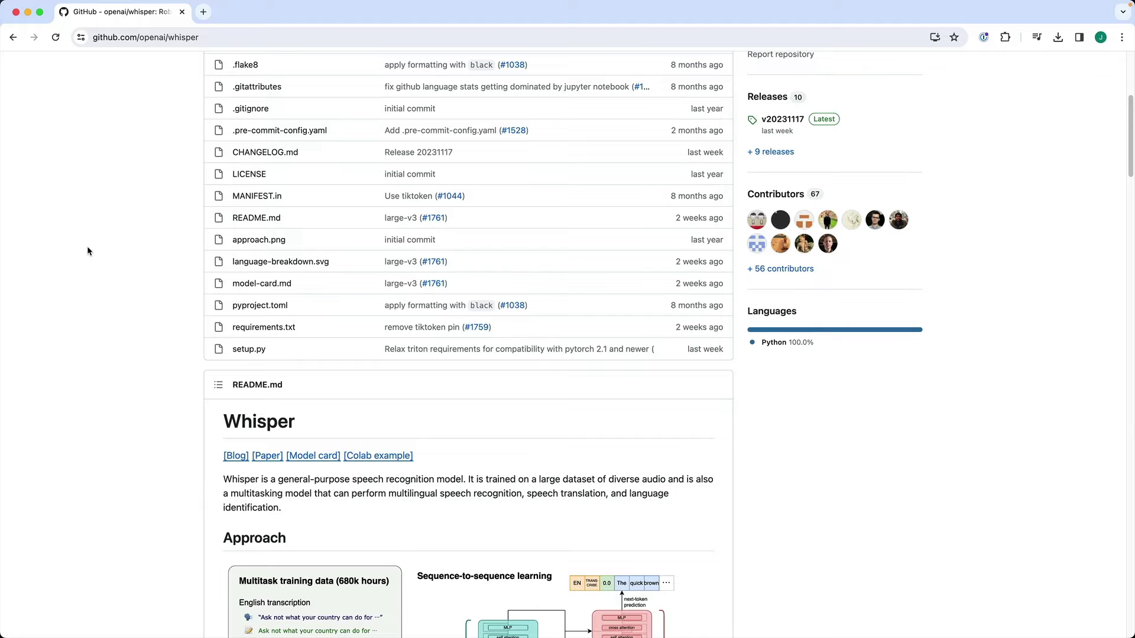
{"action": "scroll", "coordinate": [87, 251], "scroll_direction": "down", "scroll_amount": 1}
{"action": "scroll", "coordinate": [87, 251], "scroll_direction": "down", "scroll_amount": 1}
{"action": "scroll", "coordinate": [87, 251], "scroll_direction": "down", "scroll_amount": 4}
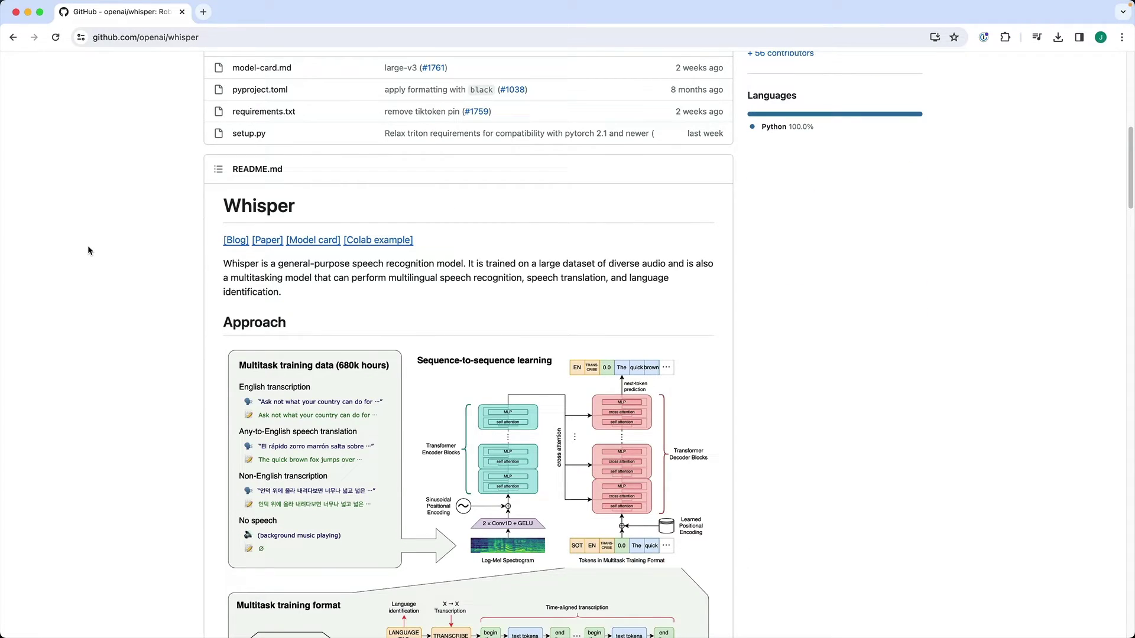
{"action": "scroll", "coordinate": [87, 250], "scroll_direction": "down", "scroll_amount": 1}
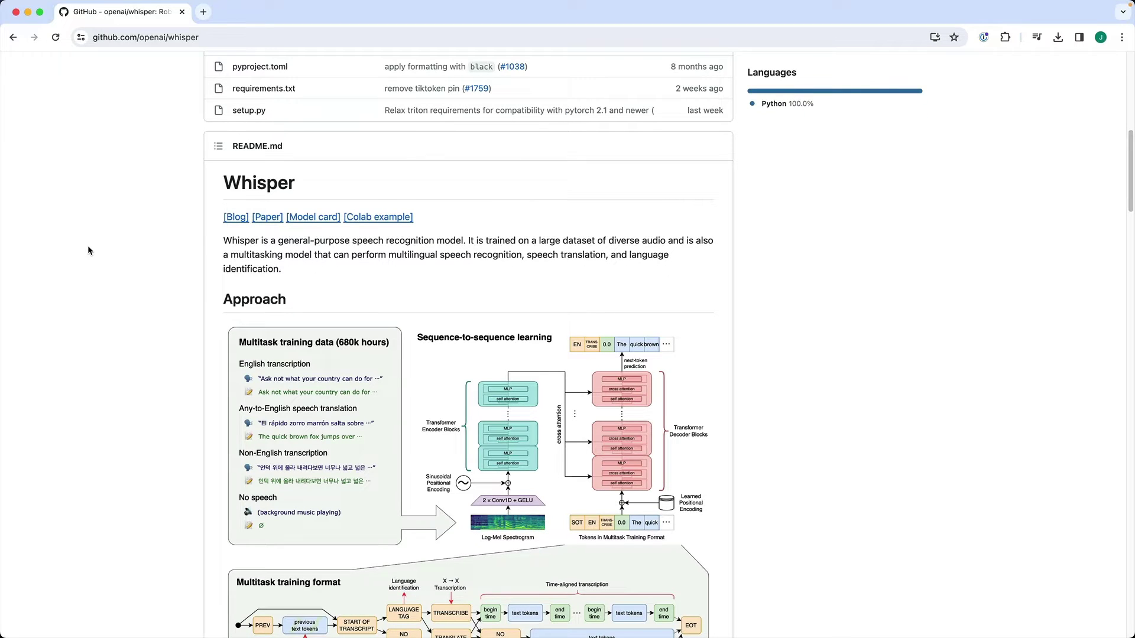
{"action": "scroll", "coordinate": [88, 250], "scroll_direction": "down", "scroll_amount": 1}
{"action": "scroll", "coordinate": [88, 250], "scroll_direction": "down", "scroll_amount": 1}
{"action": "scroll", "coordinate": [88, 250], "scroll_direction": "down", "scroll_amount": 1}
{"action": "scroll", "coordinate": [88, 251], "scroll_direction": "down", "scroll_amount": 1}
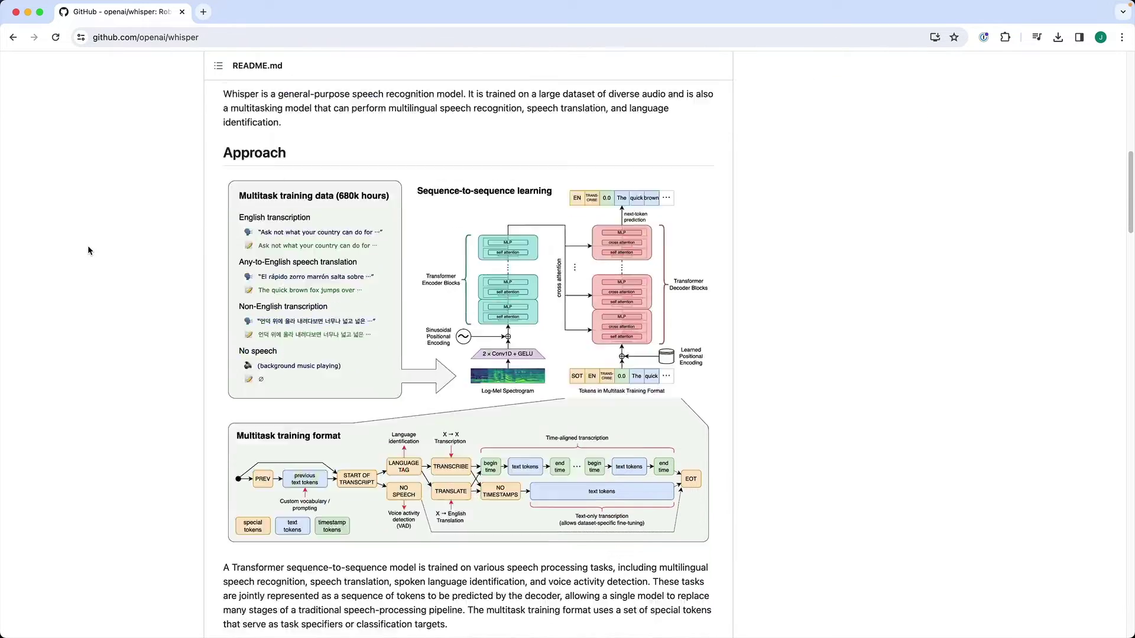
{"action": "scroll", "coordinate": [88, 247], "scroll_direction": "down", "scroll_amount": 3}
{"action": "scroll", "coordinate": [88, 246], "scroll_direction": "down", "scroll_amount": 1}
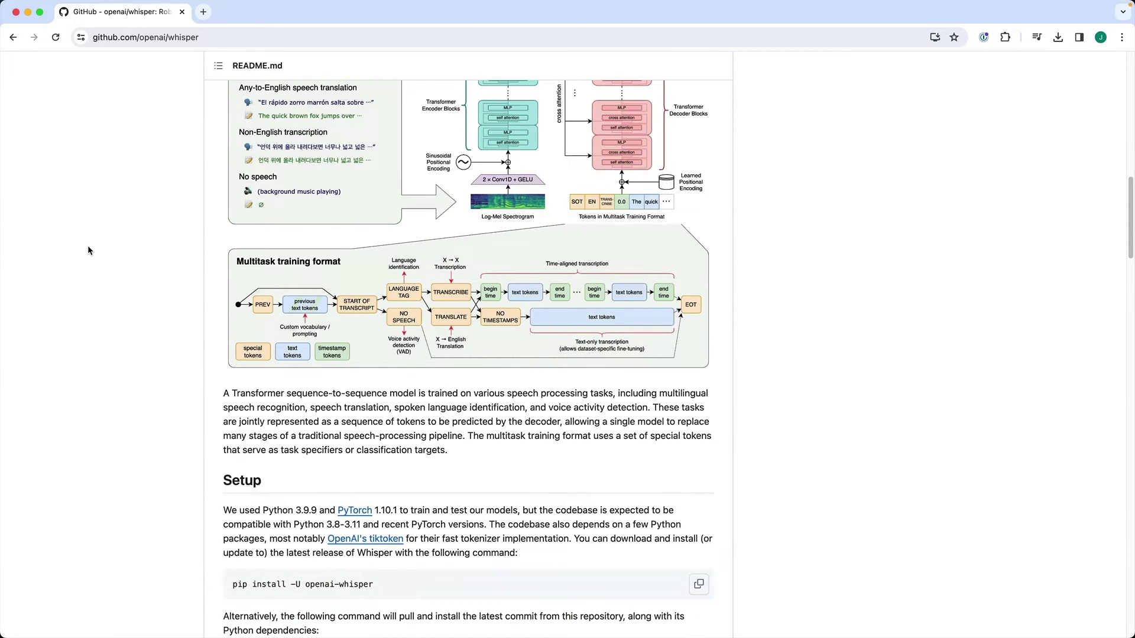
{"action": "scroll", "coordinate": [87, 249], "scroll_direction": "down", "scroll_amount": 1}
{"action": "scroll", "coordinate": [88, 250], "scroll_direction": "down", "scroll_amount": 1}
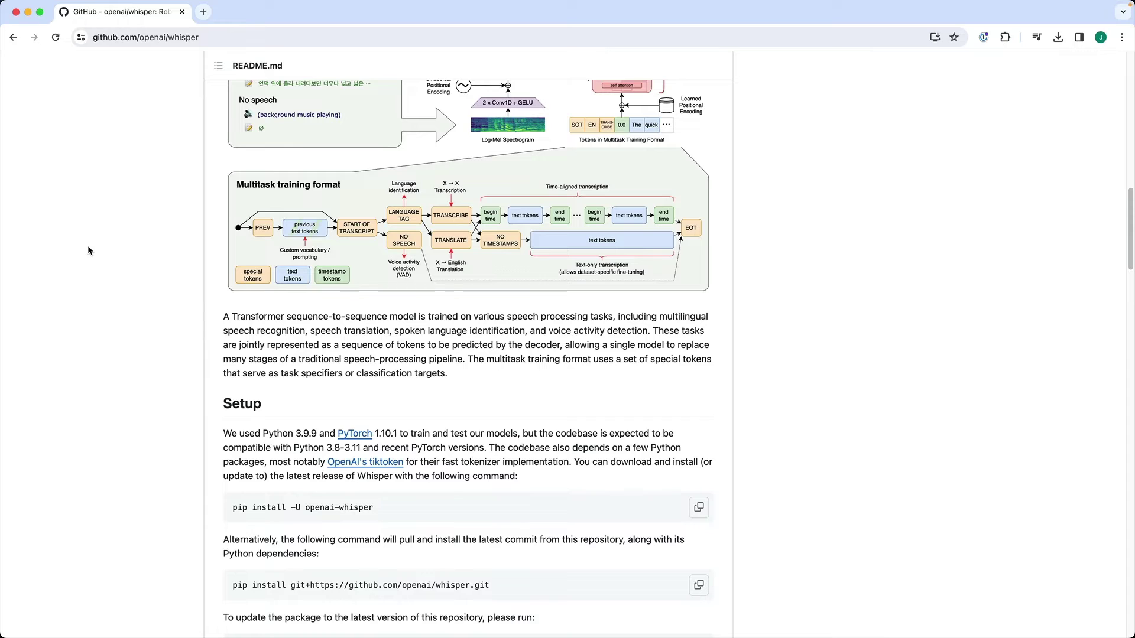
{"action": "scroll", "coordinate": [88, 250], "scroll_direction": "down", "scroll_amount": 1}
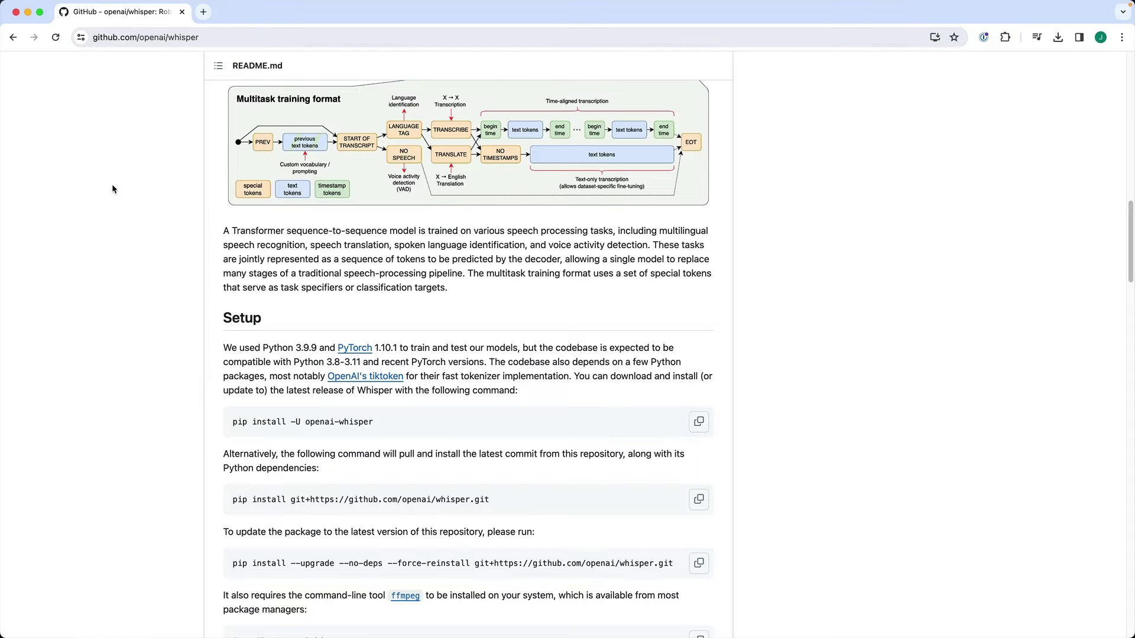
{"action": "scroll", "coordinate": [115, 253], "scroll_direction": "down", "scroll_amount": 2}
{"action": "scroll", "coordinate": [116, 253], "scroll_direction": "down", "scroll_amount": 5}
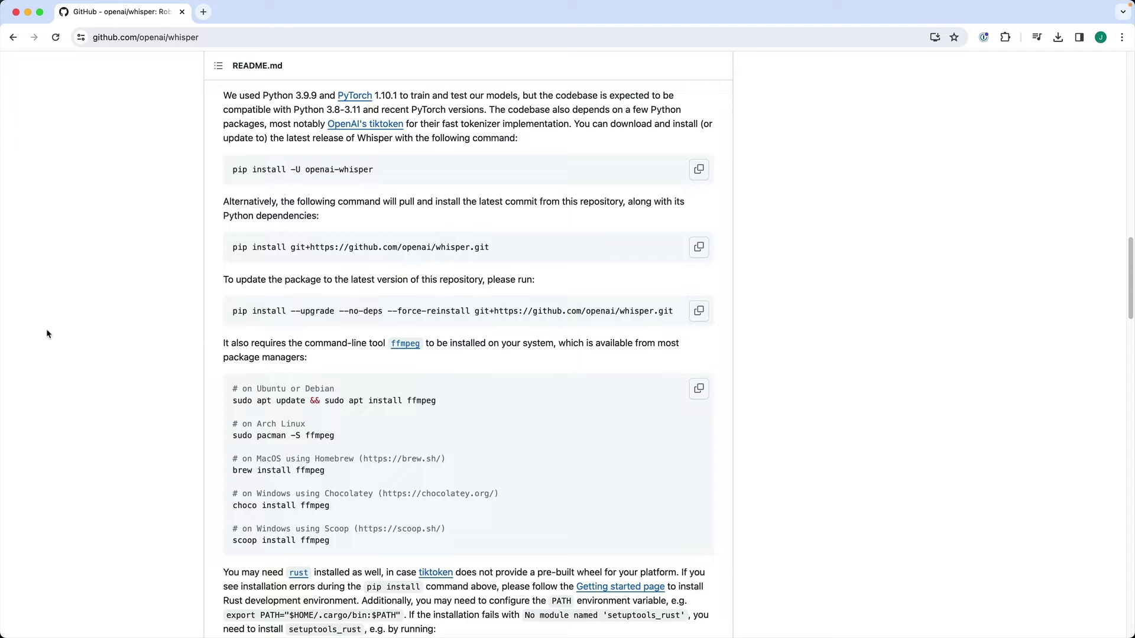
{"action": "scroll", "coordinate": [47, 334], "scroll_direction": "down", "scroll_amount": 3}
{"action": "scroll", "coordinate": [47, 333], "scroll_direction": "down", "scroll_amount": 4}
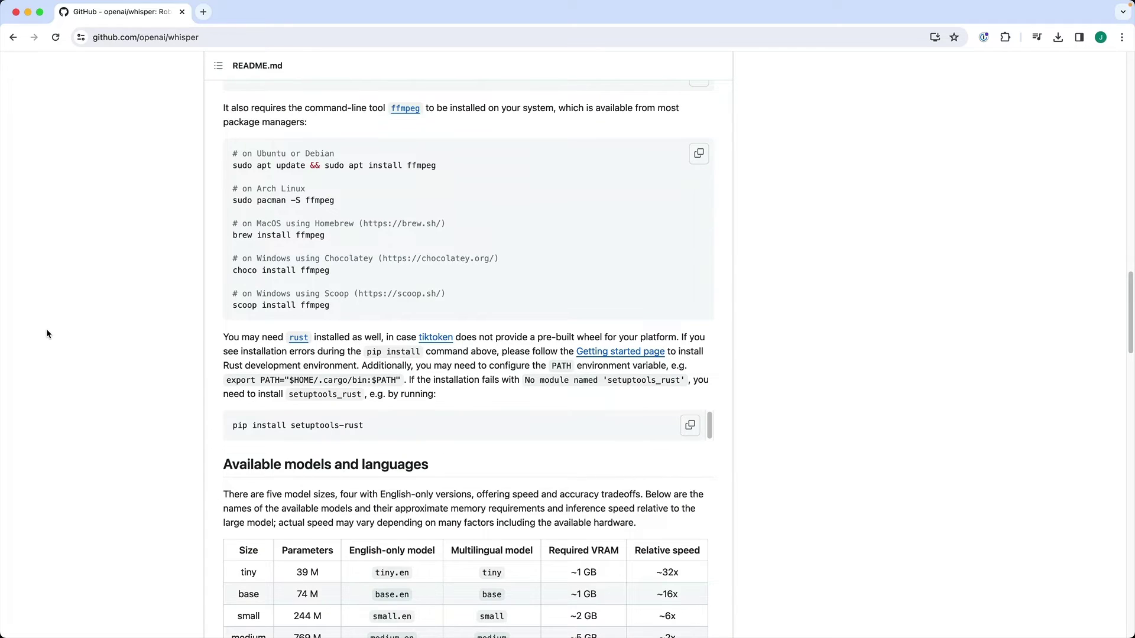
{"action": "scroll", "coordinate": [47, 333], "scroll_direction": "down", "scroll_amount": 4}
{"action": "scroll", "coordinate": [47, 333], "scroll_direction": "down", "scroll_amount": 1}
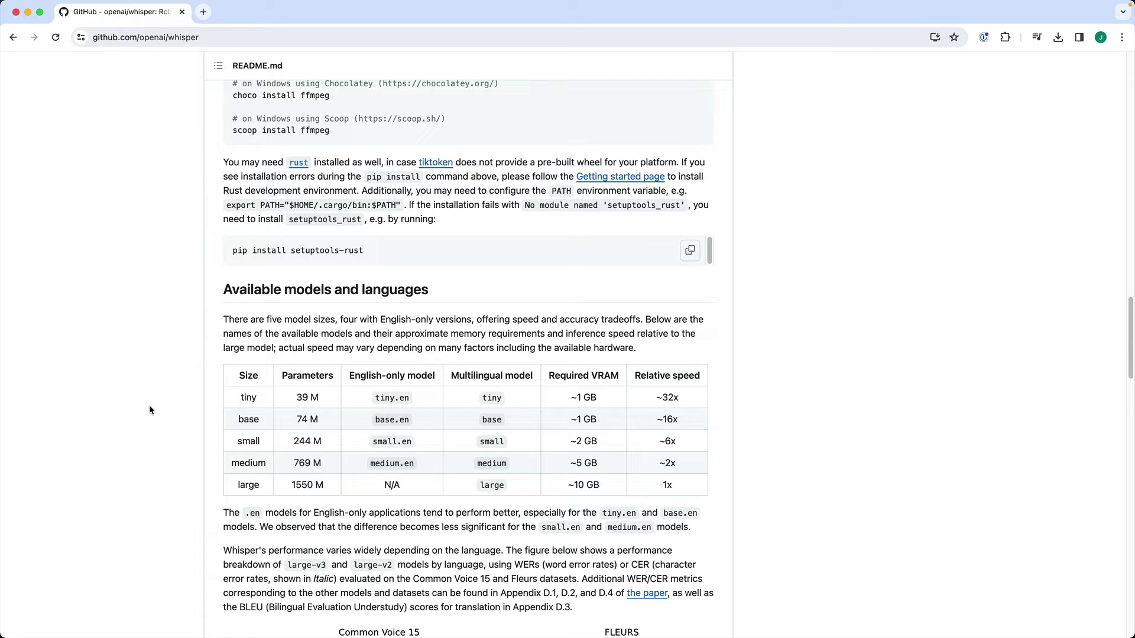
{"action": "scroll", "coordinate": [170, 382], "scroll_direction": "down", "scroll_amount": 1}
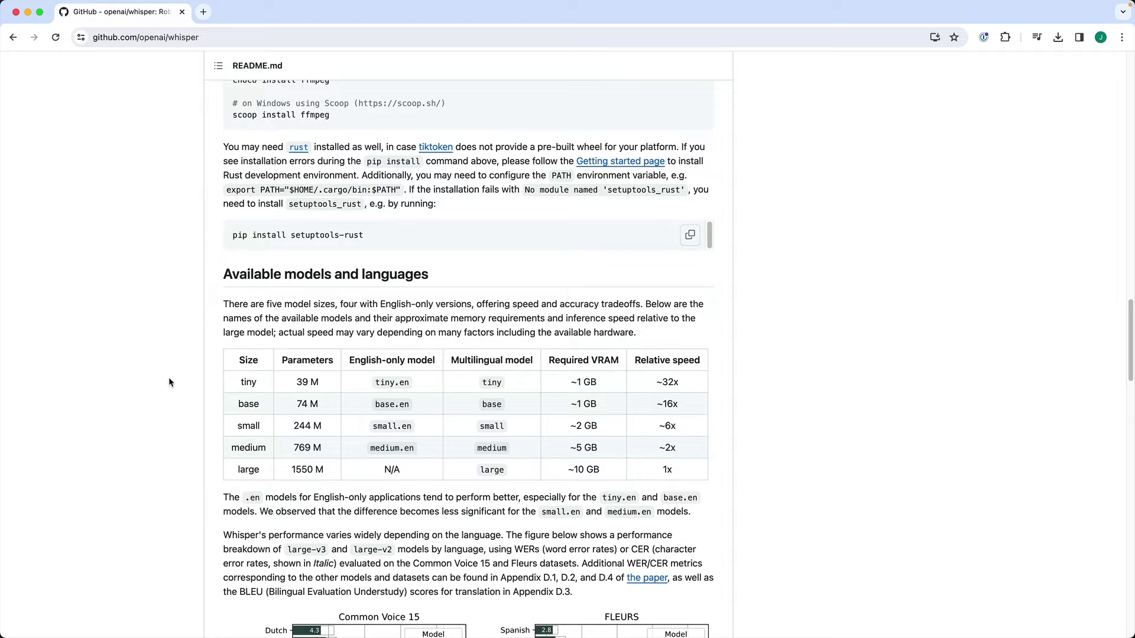
{"action": "scroll", "coordinate": [170, 383], "scroll_direction": "down", "scroll_amount": 2}
{"action": "scroll", "coordinate": [169, 382], "scroll_direction": "down", "scroll_amount": 4}
{"action": "scroll", "coordinate": [170, 383], "scroll_direction": "down", "scroll_amount": 4}
{"action": "scroll", "coordinate": [169, 382], "scroll_direction": "up", "scroll_amount": 1}
{"action": "scroll", "coordinate": [169, 382], "scroll_direction": "down", "scroll_amount": 5}
{"action": "scroll", "coordinate": [169, 382], "scroll_direction": "down", "scroll_amount": 5}
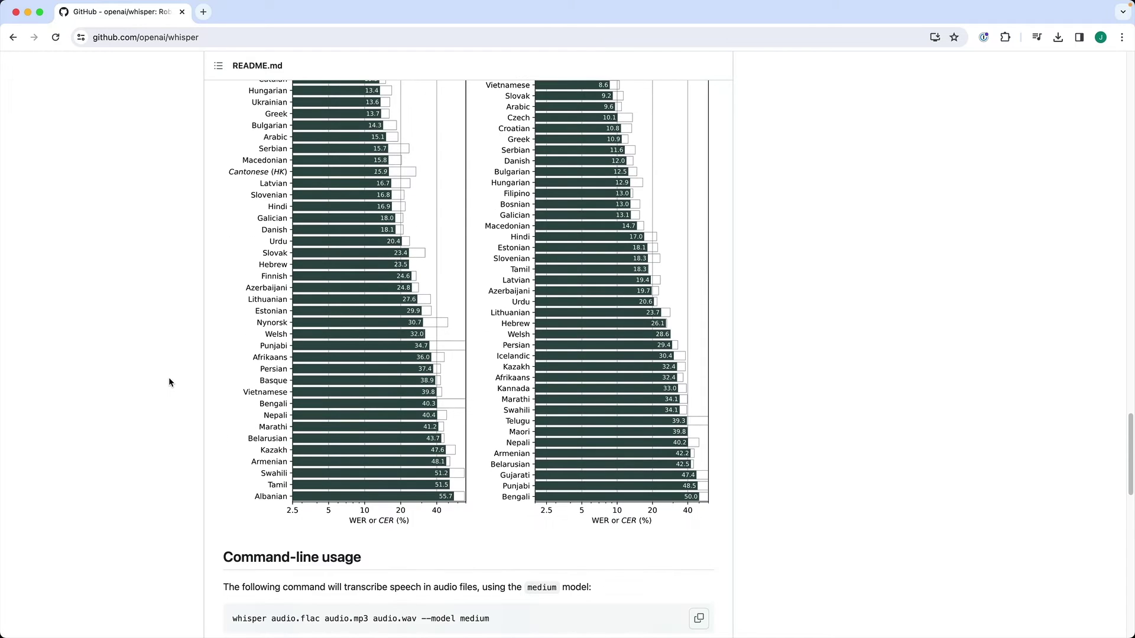
{"action": "scroll", "coordinate": [169, 382], "scroll_direction": "down", "scroll_amount": 4}
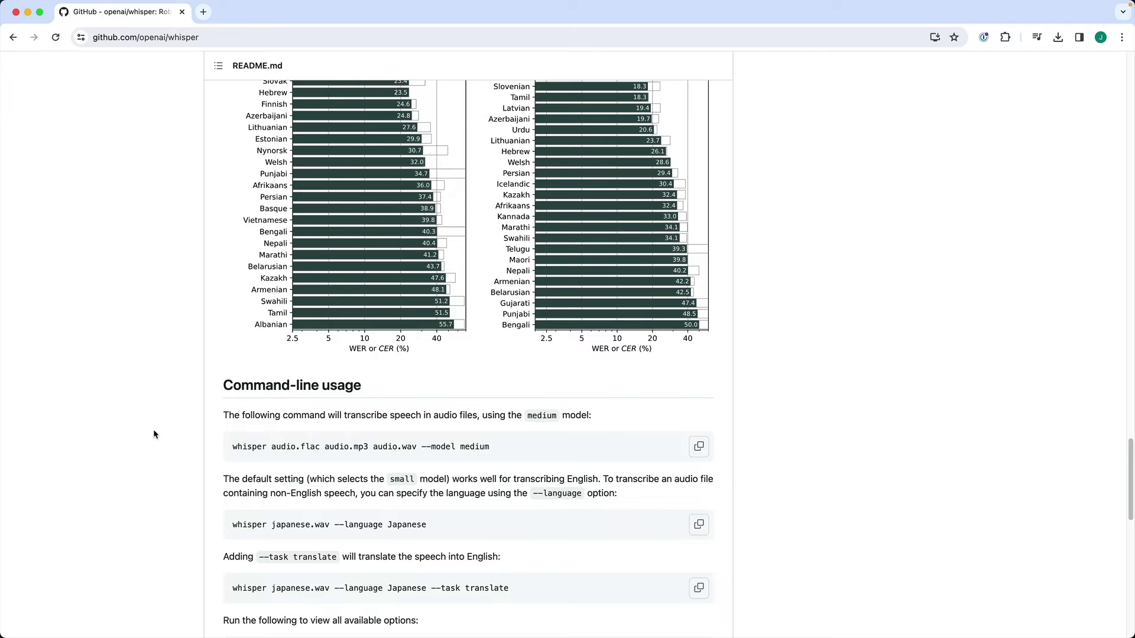
{"action": "scroll", "coordinate": [153, 429], "scroll_direction": "down", "scroll_amount": 3}
{"action": "scroll", "coordinate": [154, 429], "scroll_direction": "down", "scroll_amount": 2}
{"action": "scroll", "coordinate": [153, 430], "scroll_direction": "down", "scroll_amount": 2}
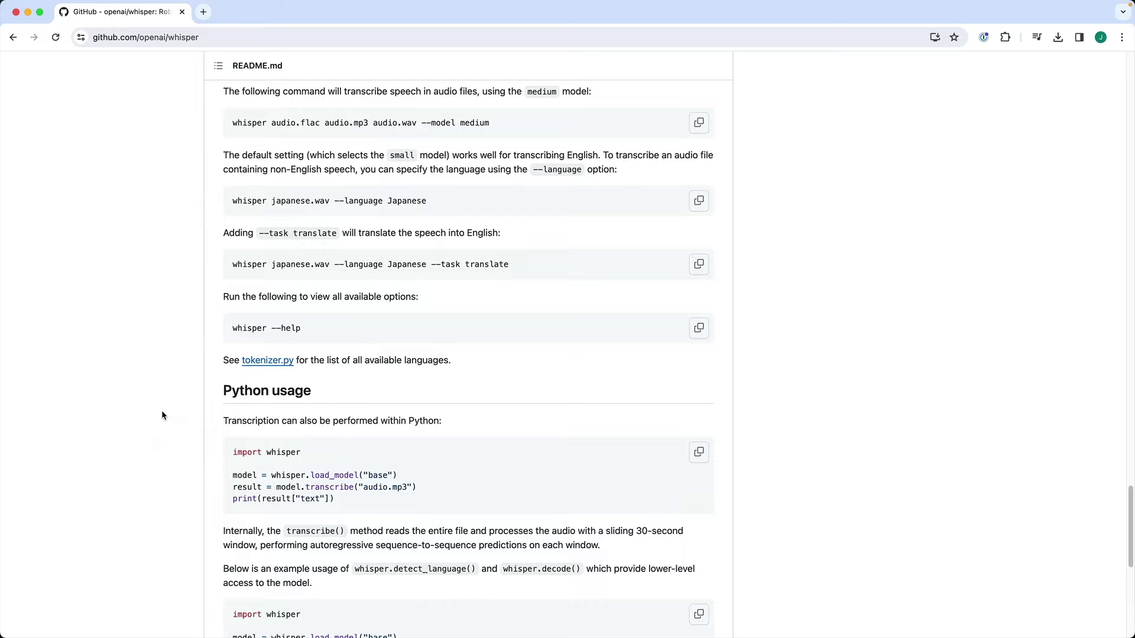
{"action": "scroll", "coordinate": [163, 415], "scroll_direction": "down", "scroll_amount": 3}
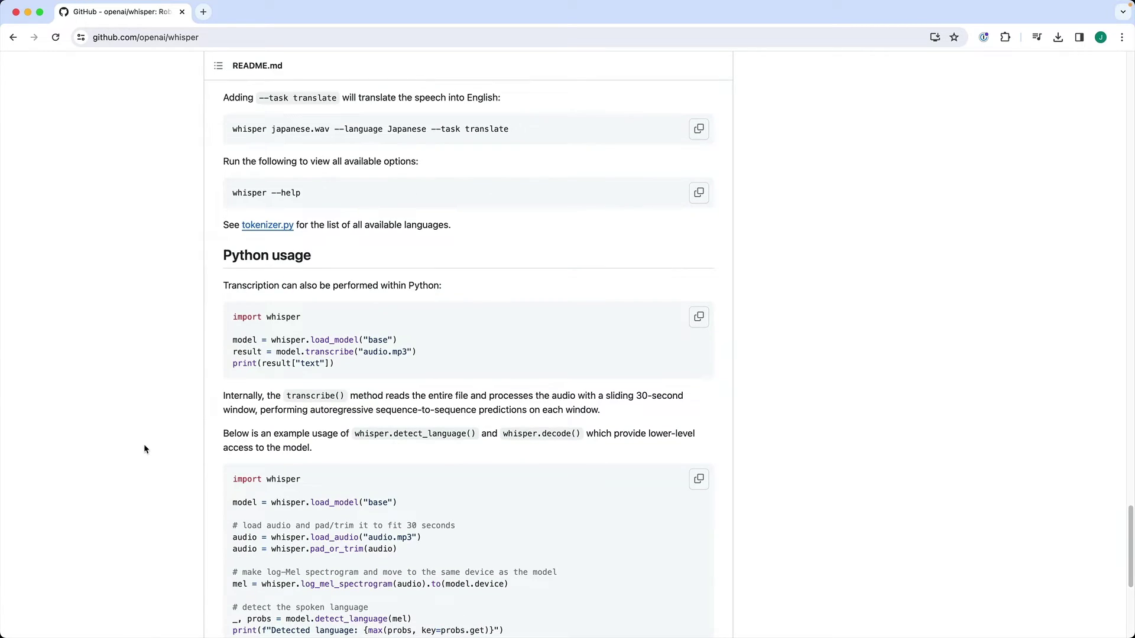
{"action": "scroll", "coordinate": [144, 449], "scroll_direction": "down", "scroll_amount": 2}
{"action": "scroll", "coordinate": [145, 449], "scroll_direction": "down", "scroll_amount": 2}
{"action": "scroll", "coordinate": [144, 449], "scroll_direction": "down", "scroll_amount": 3}
{"action": "scroll", "coordinate": [145, 449], "scroll_direction": "up", "scroll_amount": 3}
{"action": "scroll", "coordinate": [145, 449], "scroll_direction": "up", "scroll_amount": 3}
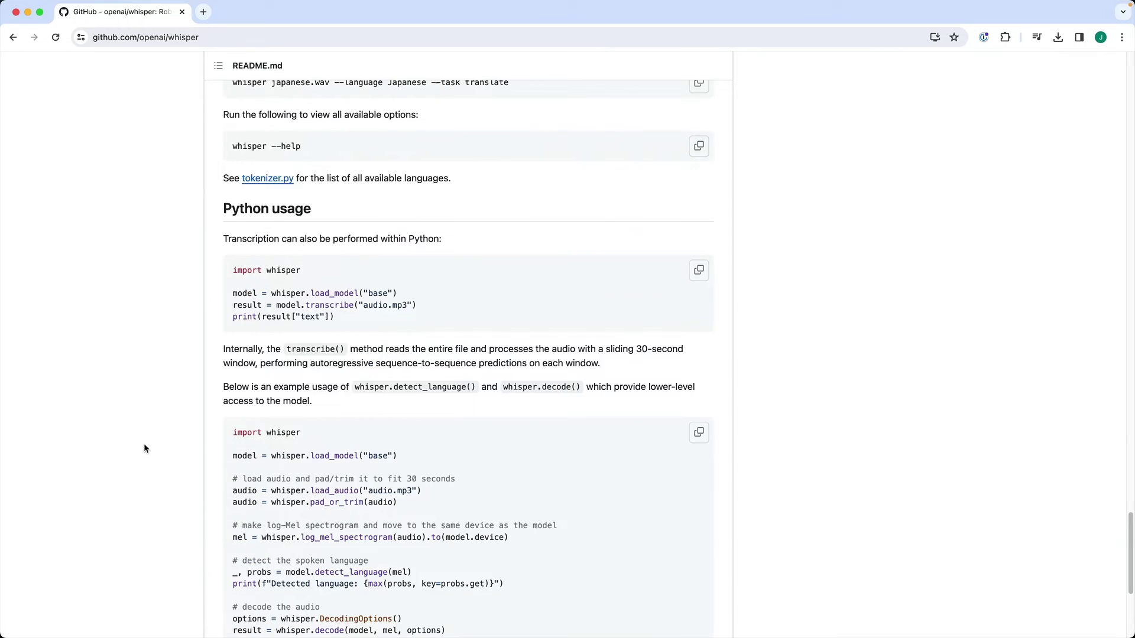
{"action": "scroll", "coordinate": [145, 449], "scroll_direction": "up", "scroll_amount": 7}
{"action": "scroll", "coordinate": [145, 449], "scroll_direction": "up", "scroll_amount": 5}
{"action": "scroll", "coordinate": [144, 449], "scroll_direction": "up", "scroll_amount": 4}
{"action": "scroll", "coordinate": [145, 450], "scroll_direction": "up", "scroll_amount": 6}
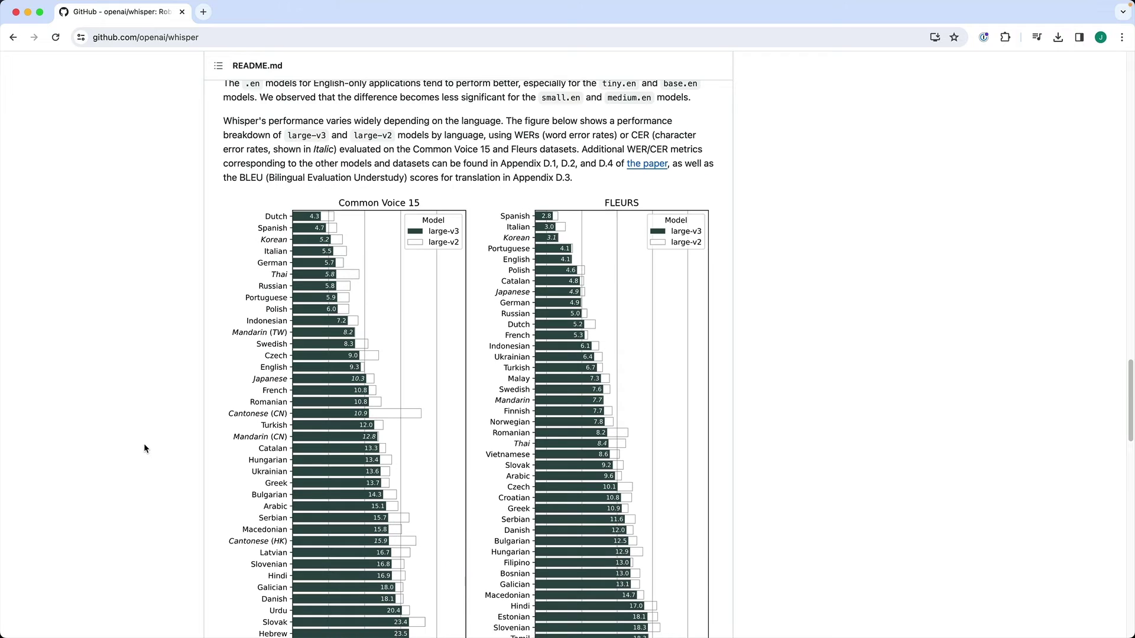
- Run the pip install openai-whisper line from setup.sh on the server; requirements are already satisfied
{"action": "key", "text": "super+Tab"}
{"action": "key", "text": "super+Tab"}
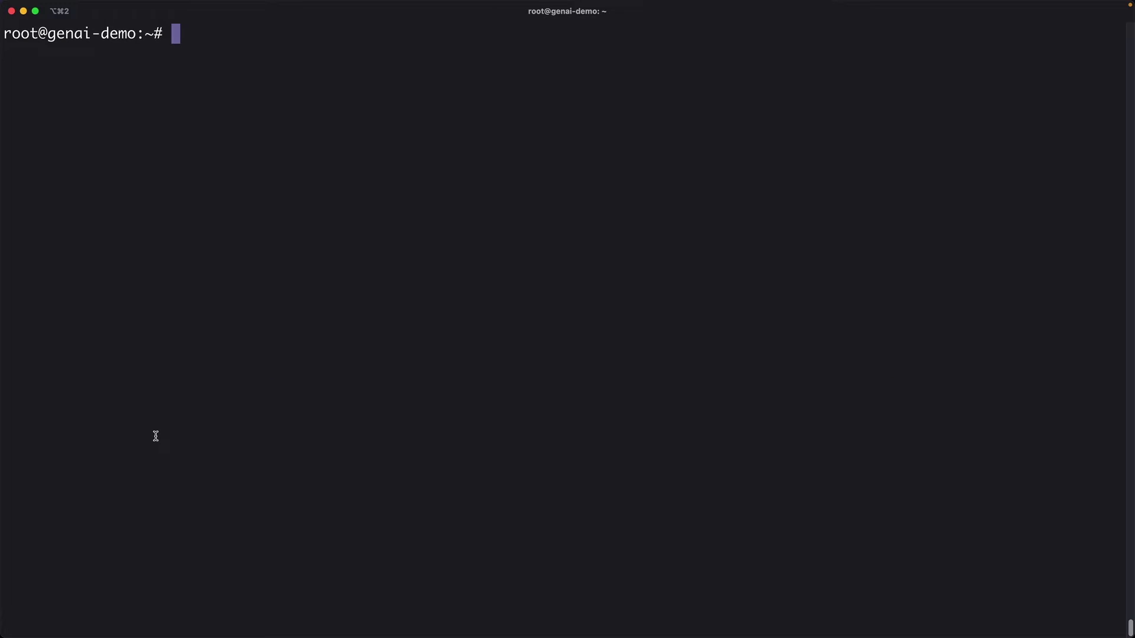
{"action": "key", "text": "super+Tab"}
{"action": "key", "text": "Up"}
{"action": "key", "text": "Up"}
{"action": "key", "text": "super+shift+Right"}
{"action": "key", "text": "super+c"}
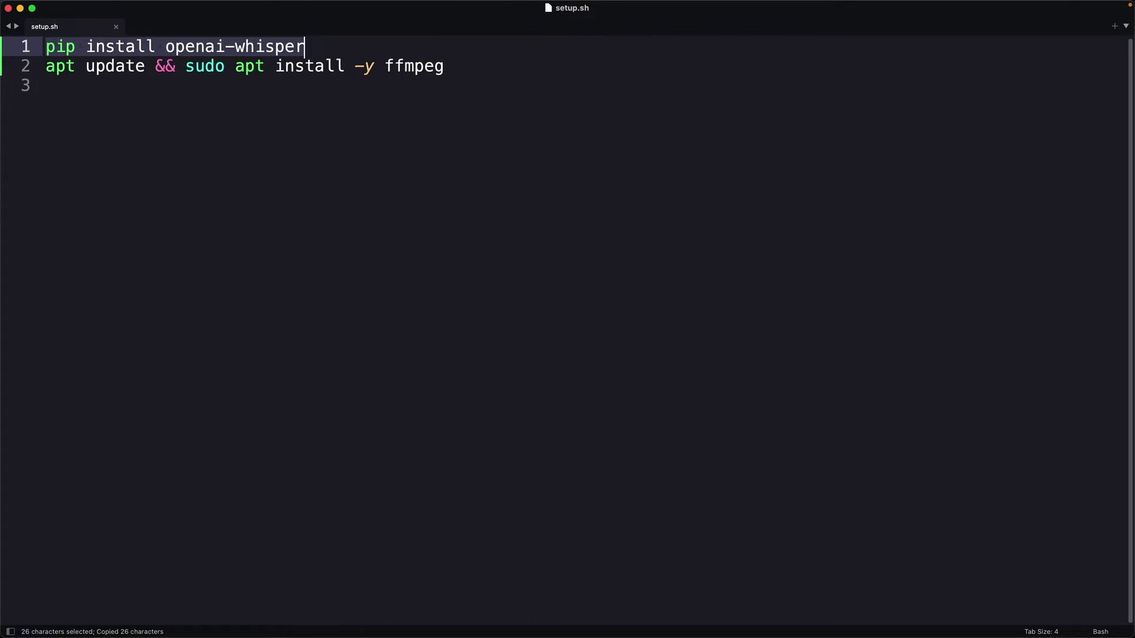
{"action": "key", "text": "super+Tab"}
{"action": "key", "text": "super+v"}
{"action": "key", "text": "Return"}
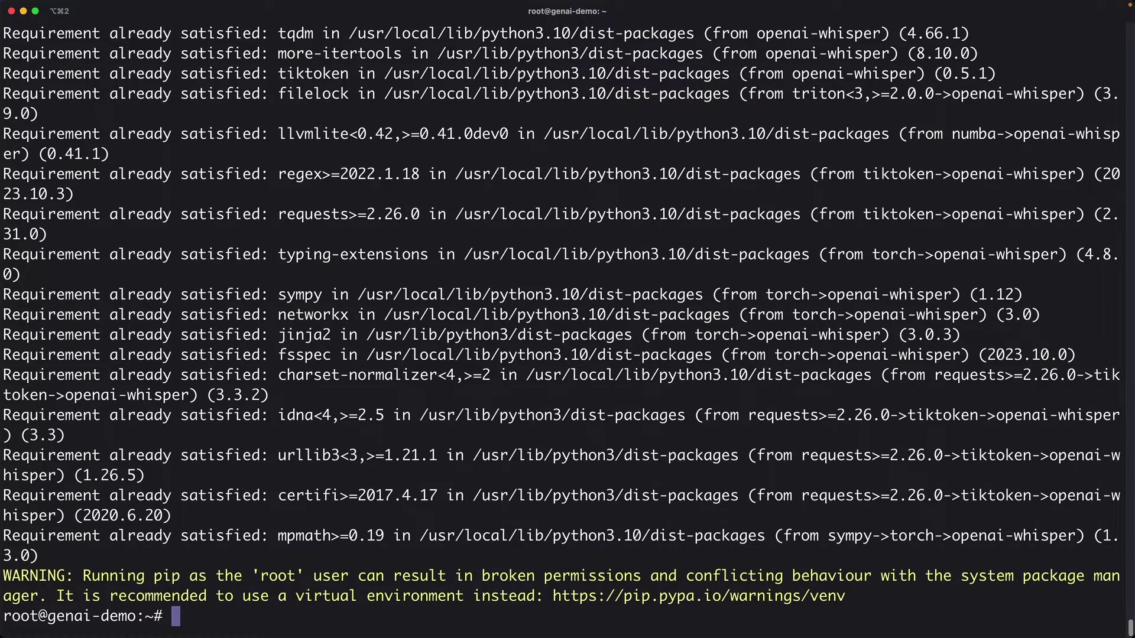
{"action": "key", "text": "ctrl+l"}
- Run apt update with the ffmpeg install from setup.sh; ffmpeg is already newest
{"action": "key", "text": "super+Tab"}
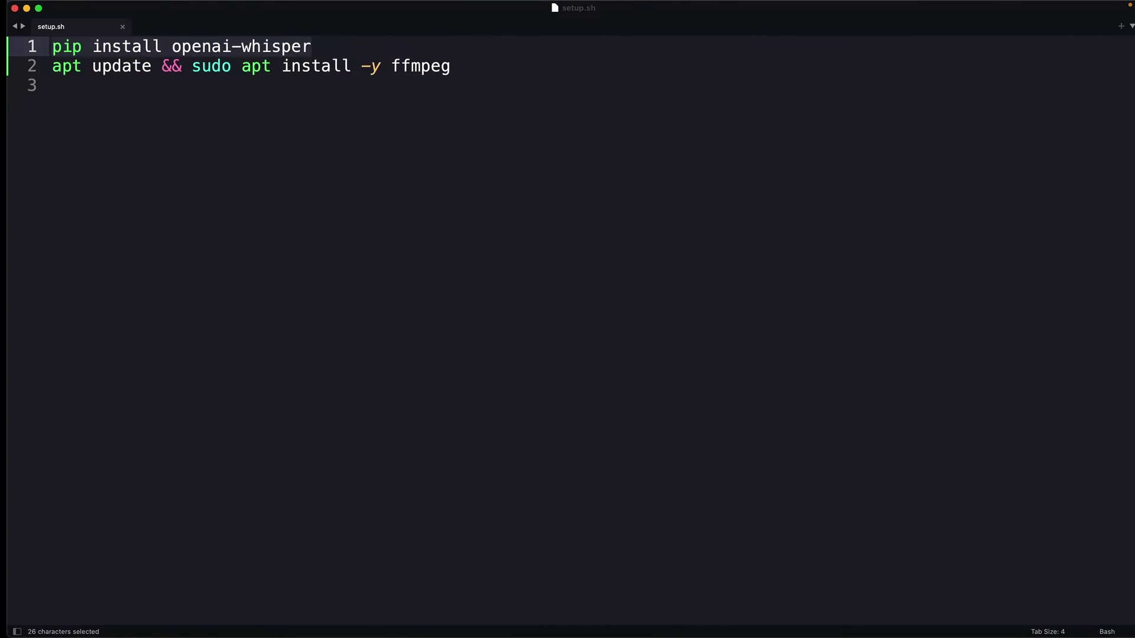
{"action": "key", "text": "shift+Home"}
{"action": "key", "text": "Down"}
{"action": "key", "text": "Home"}
{"action": "key", "text": "shift+End"}
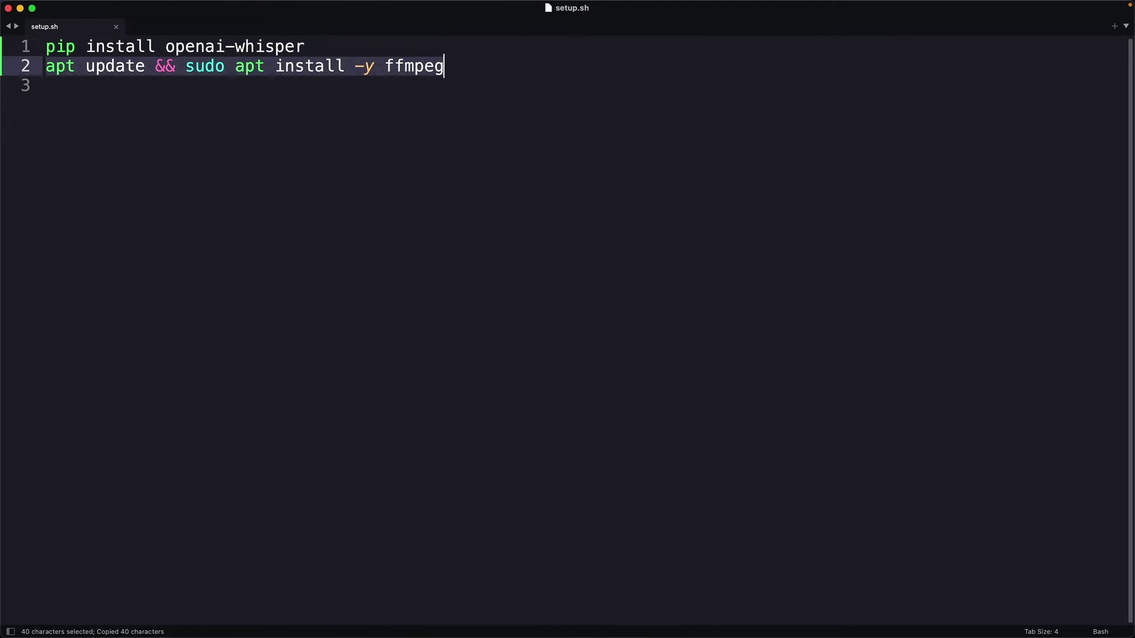
{"action": "key", "text": "super+Tab"}
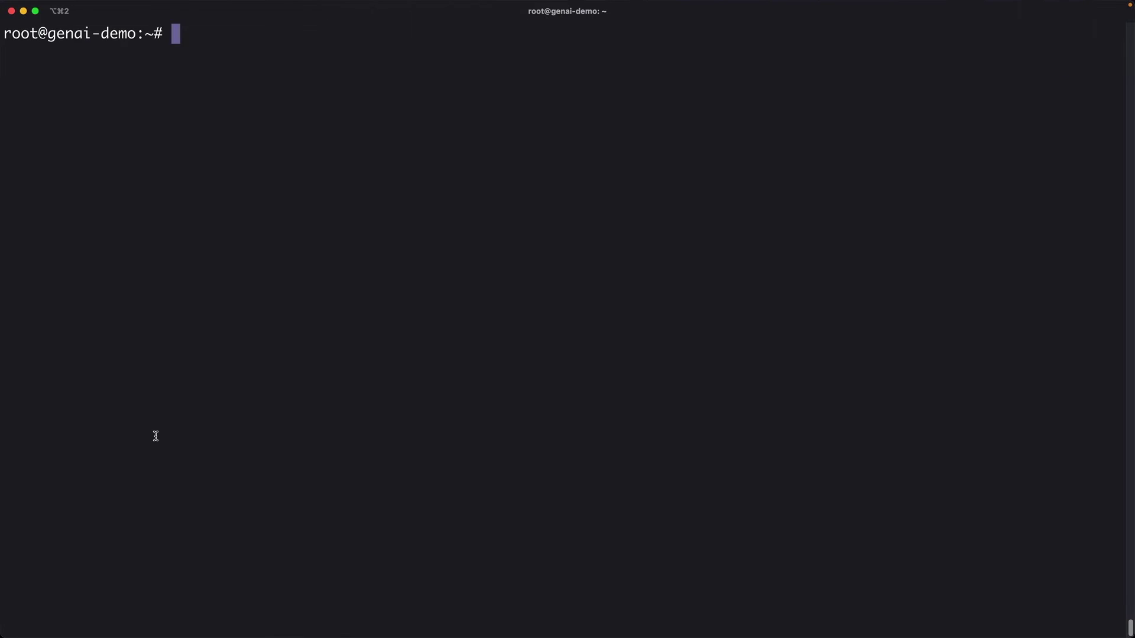
{"action": "key", "text": "super+v"}
{"action": "key", "text": "Return"}
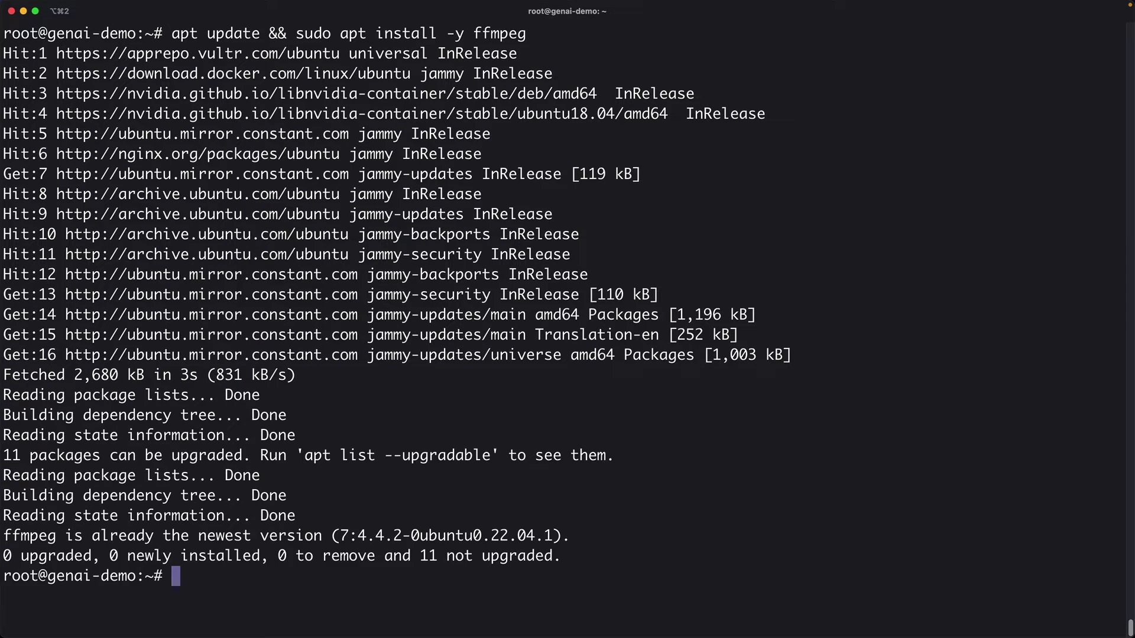
- Run whisper in the cleared terminal to confirm its usage text prints, then clear it
{"action": "key", "text": "ctrl+l"}
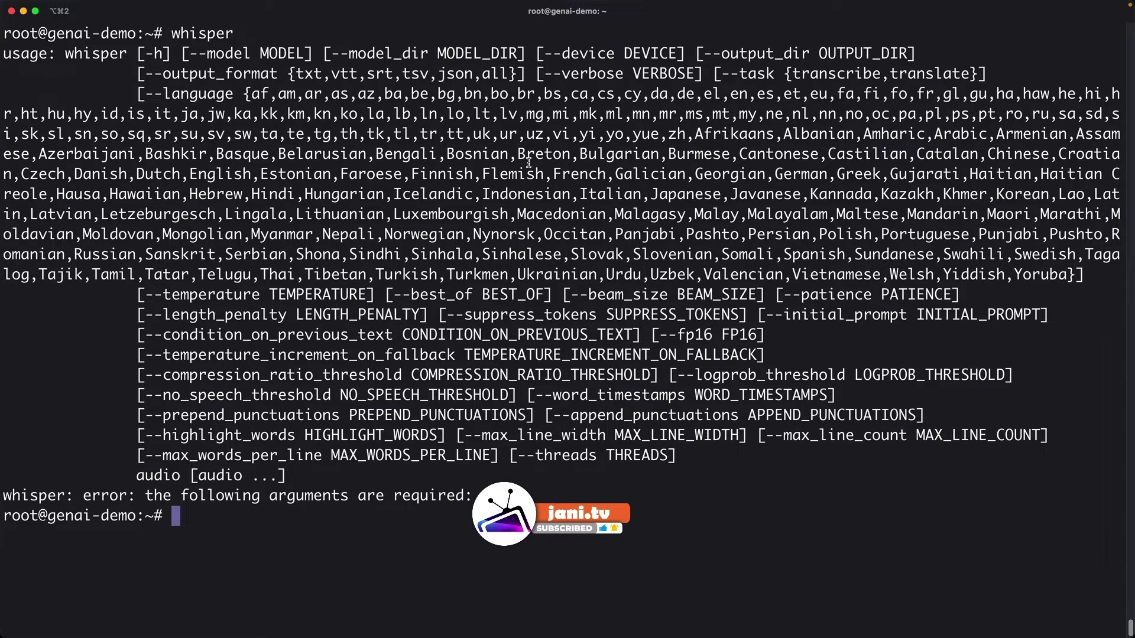
{"action": "key", "text": "ctrl+l"}
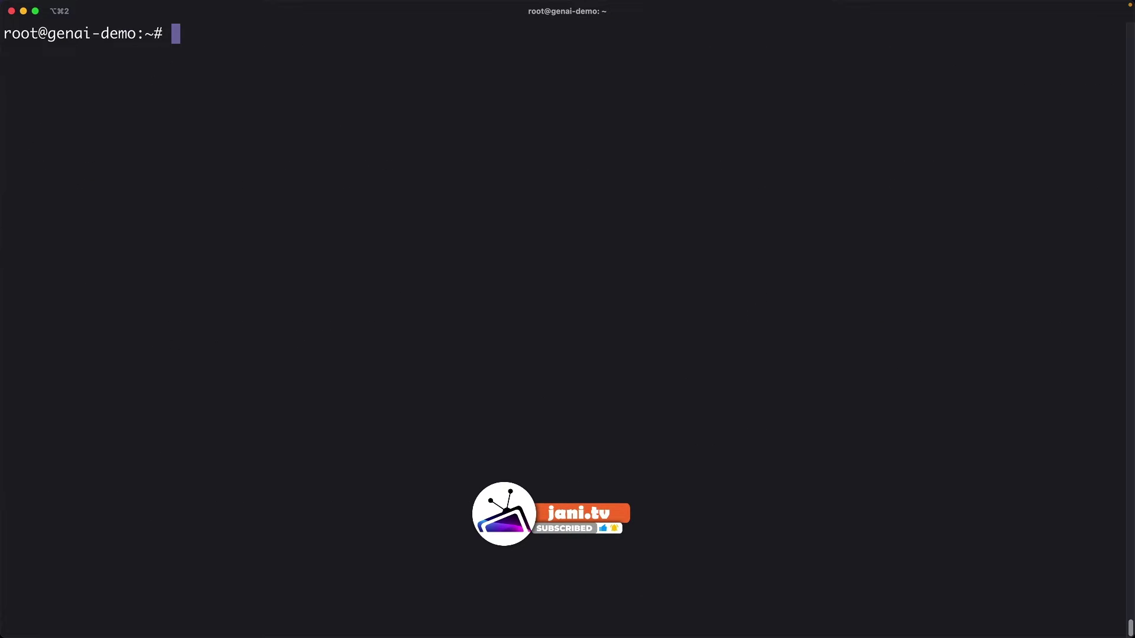
{"action": "type", "text": "whisper"}
{"action": "key", "text": "Return"}
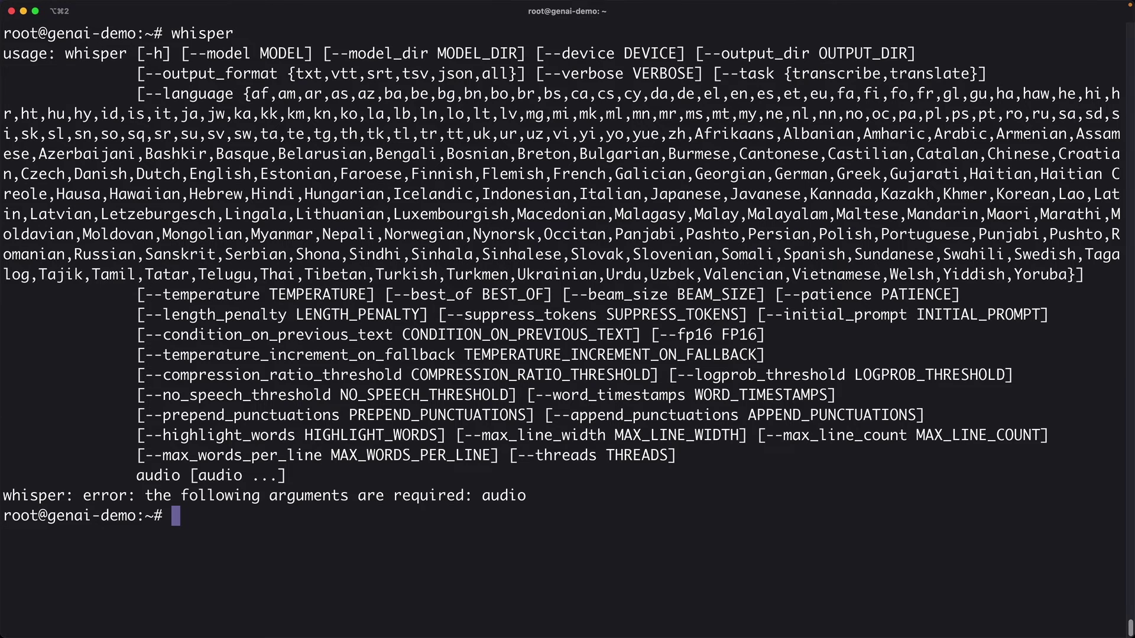
{"action": "key", "text": "ctrl+l"}
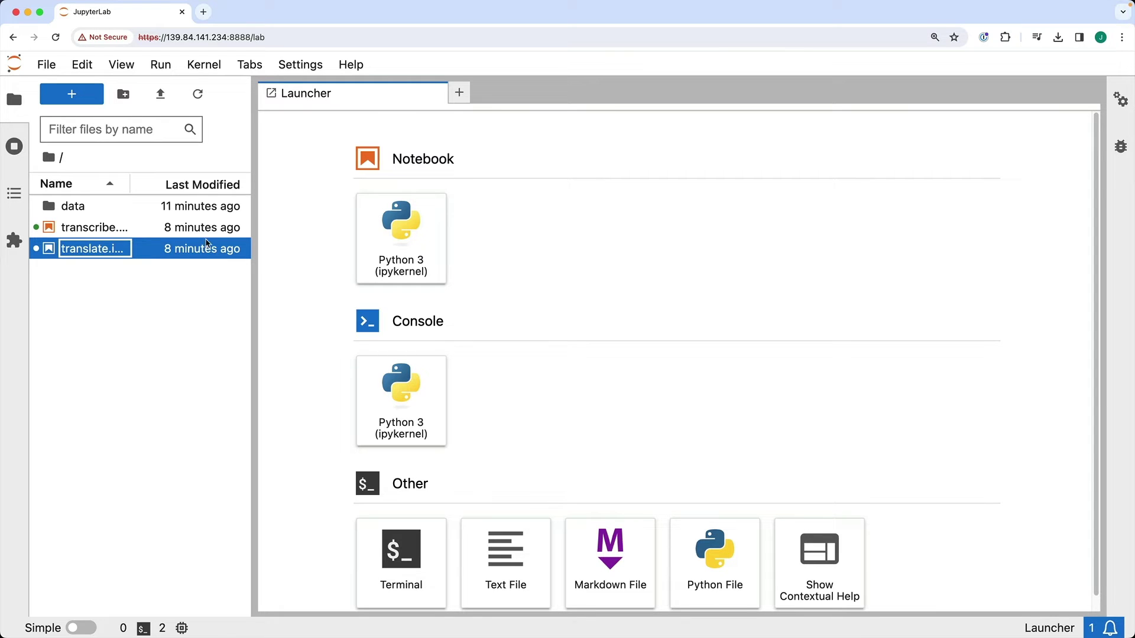
- Open transcribe.ipynb, close the Launcher, and restart the kernel to clear old outputs
{"action": "double_click", "coordinate": [83, 232]}
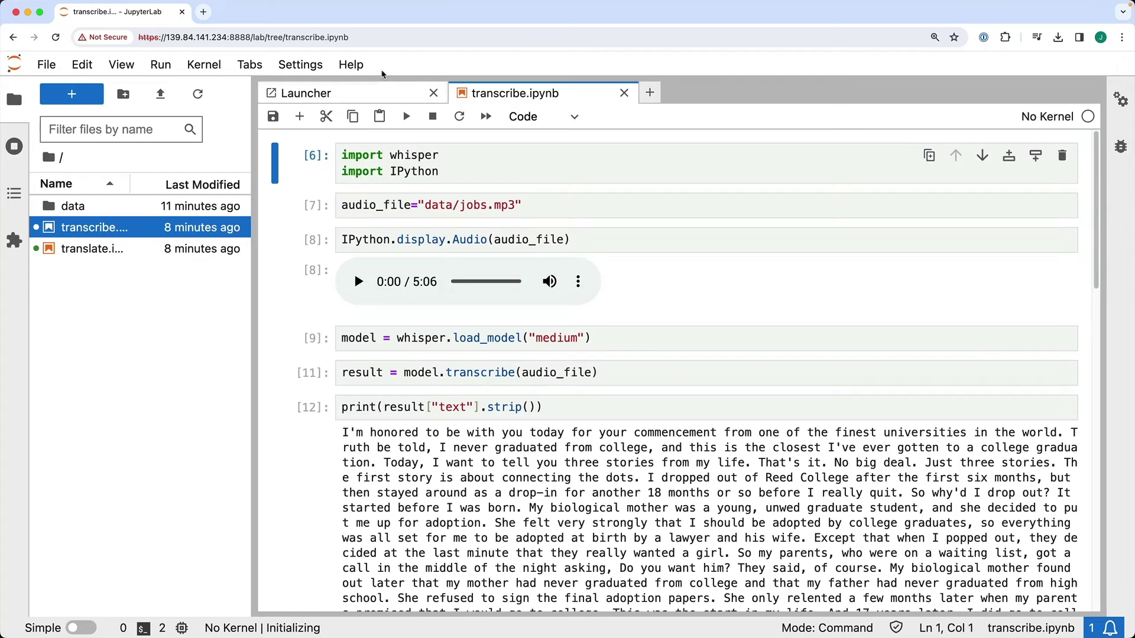
{"action": "left_click", "coordinate": [433, 93]}
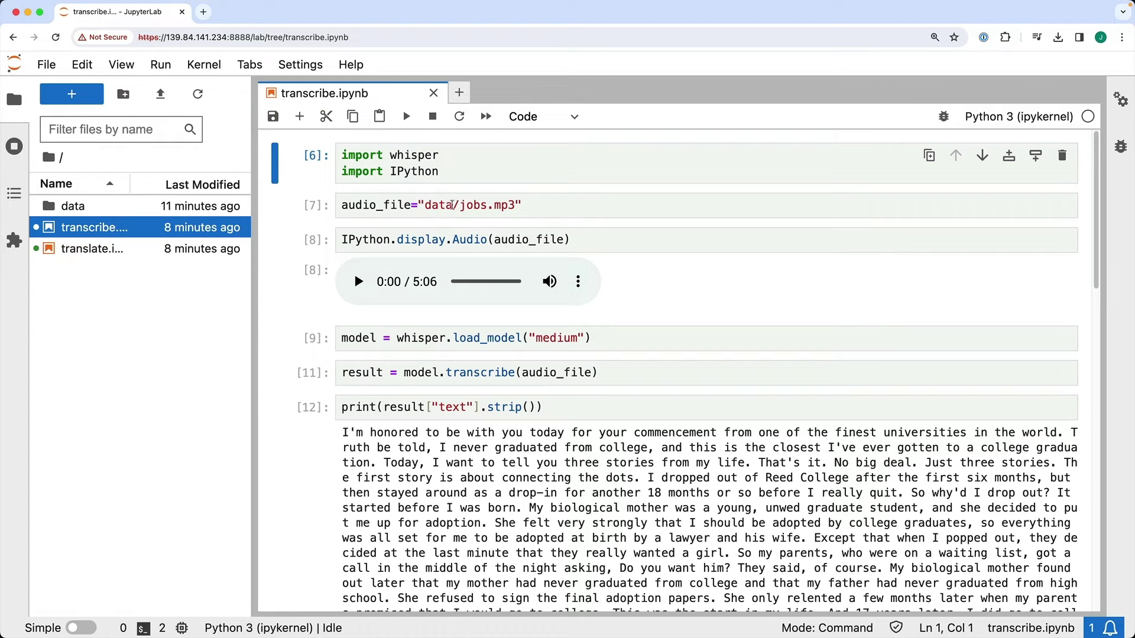
{"action": "left_click", "coordinate": [202, 65]}
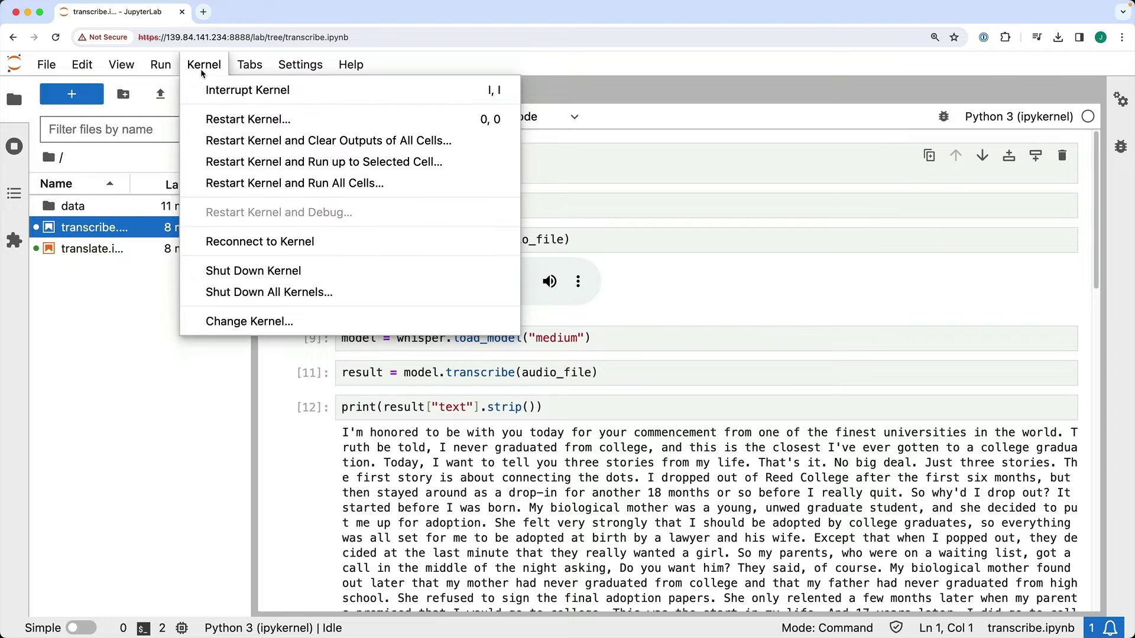
{"action": "left_click", "coordinate": [256, 121]}
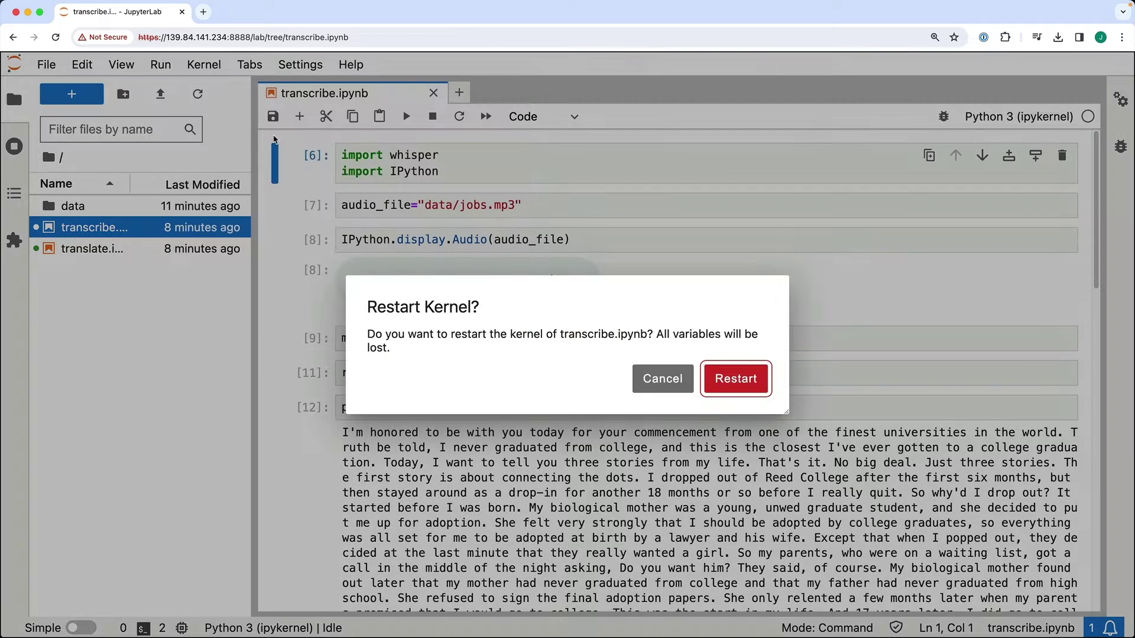
{"action": "left_click", "coordinate": [748, 380]}
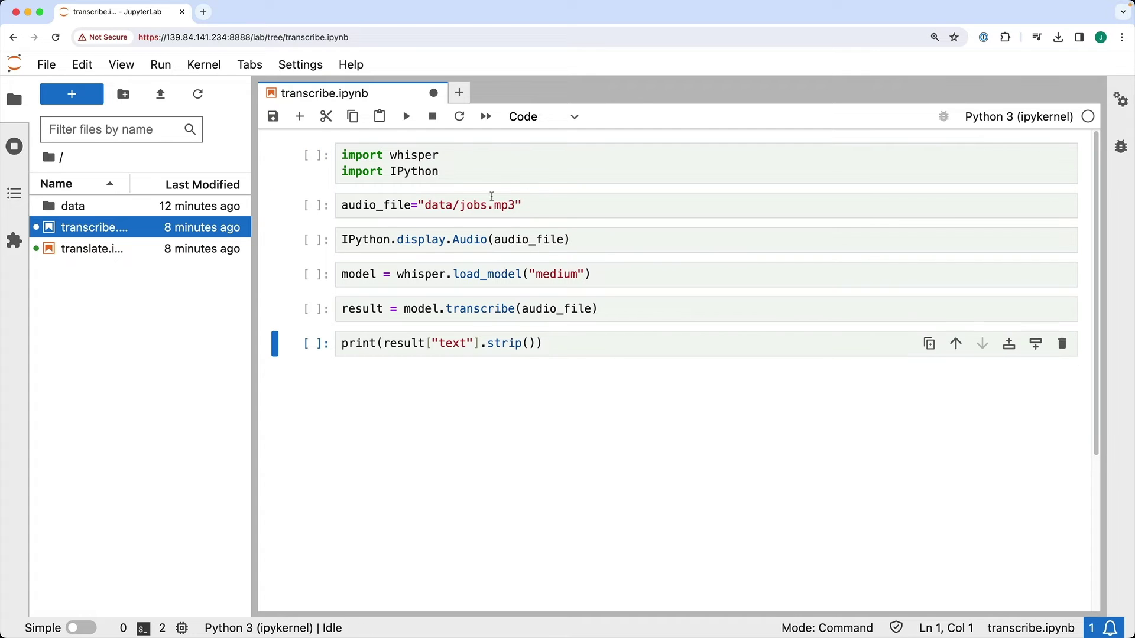
- Look inside the data folder at the audio files, then return to the top level
{"action": "left_click", "coordinate": [510, 155]}
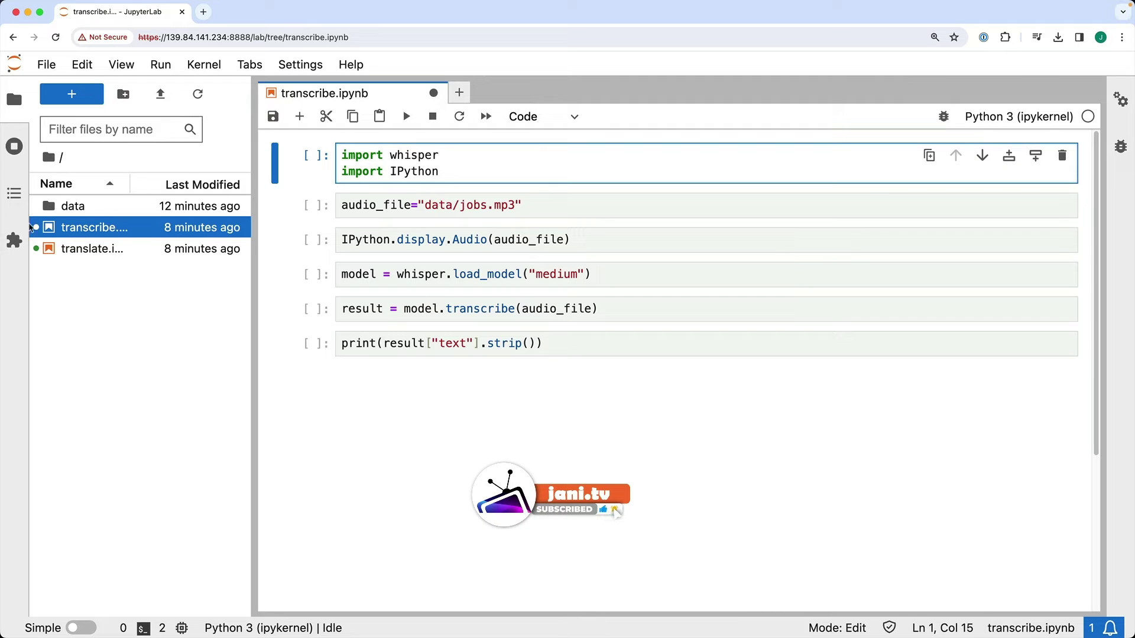
{"action": "double_click", "coordinate": [73, 206]}
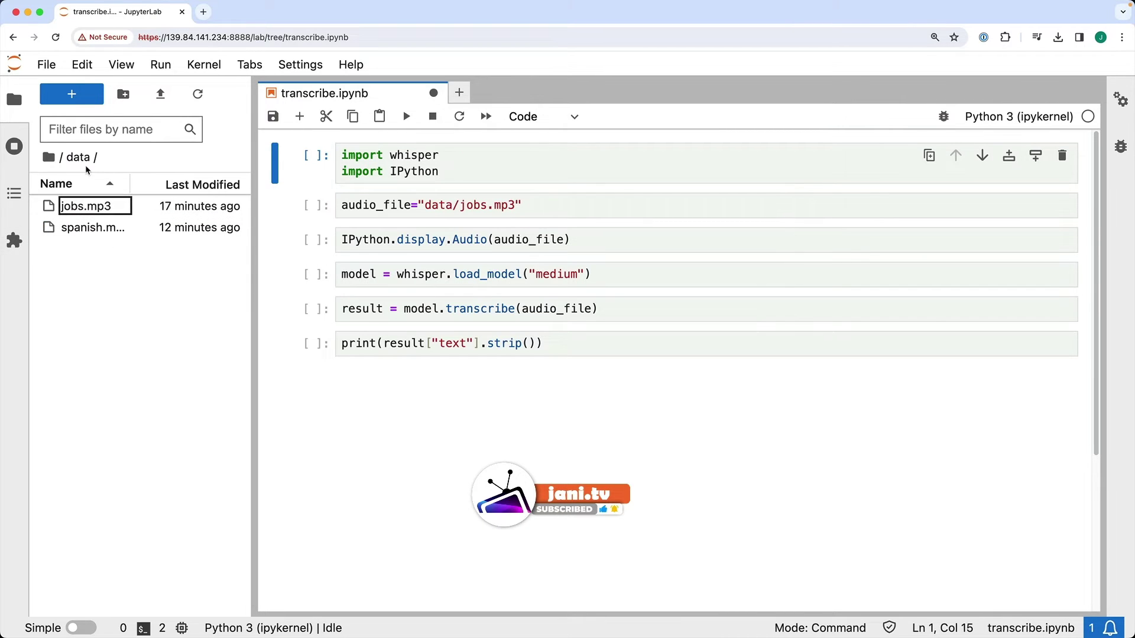
{"action": "left_click", "coordinate": [50, 157]}
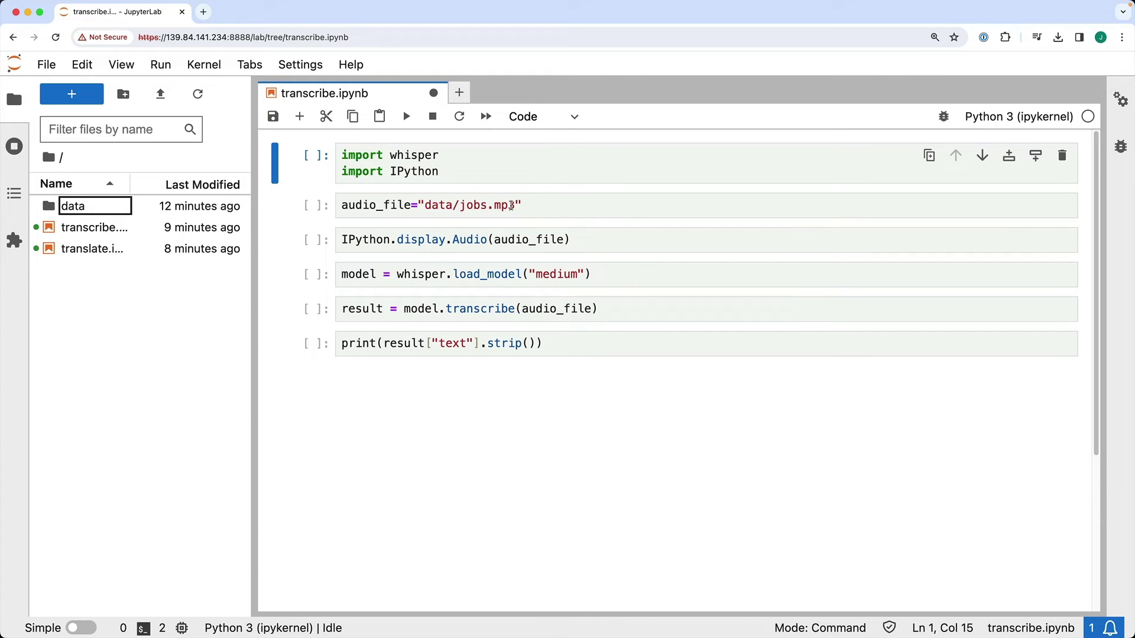
- Run the opening cells, then briefly play and pause the 5:06 jobs.mp3 player
{"action": "left_click", "coordinate": [538, 173]}
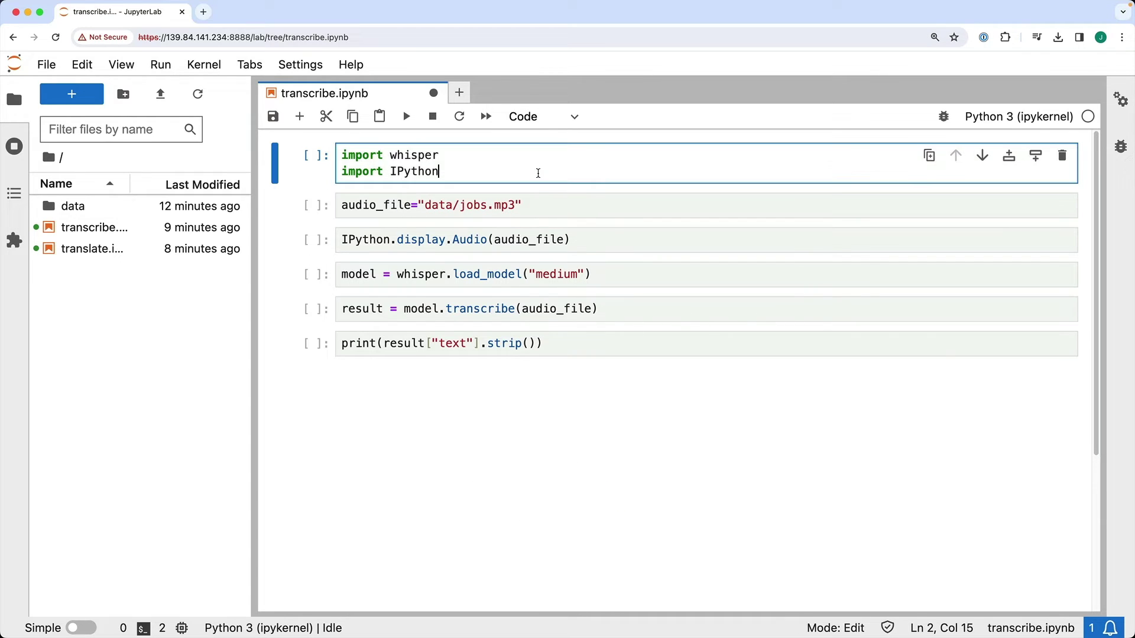
{"action": "key", "text": "shift+Return"}
{"action": "key", "text": "shift+Return"}
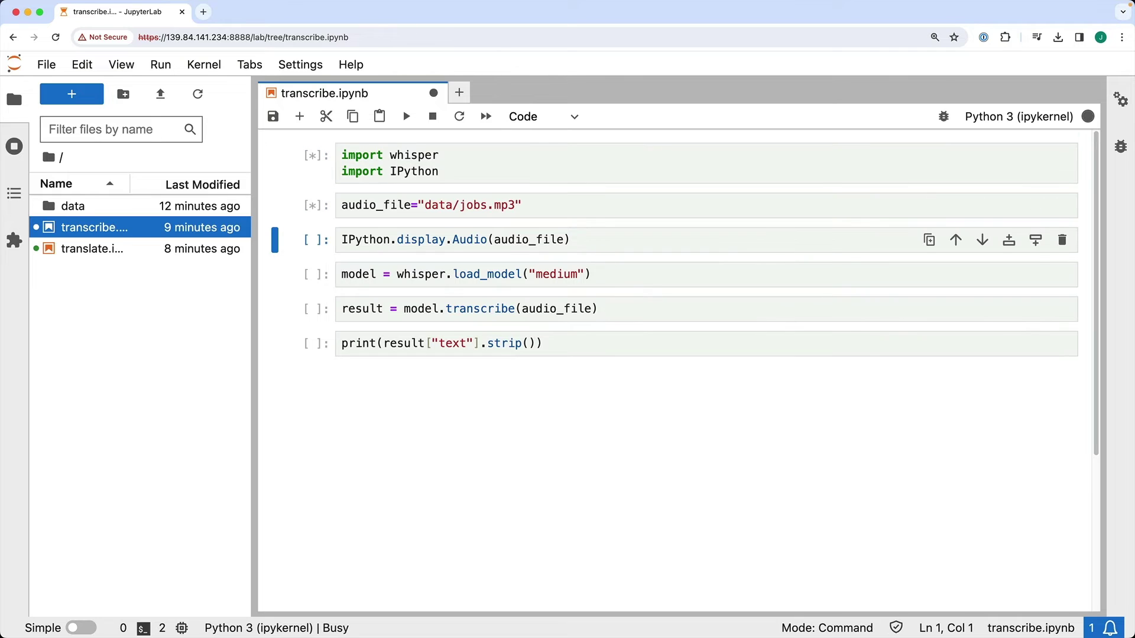
{"action": "key", "text": "shift+Return"}
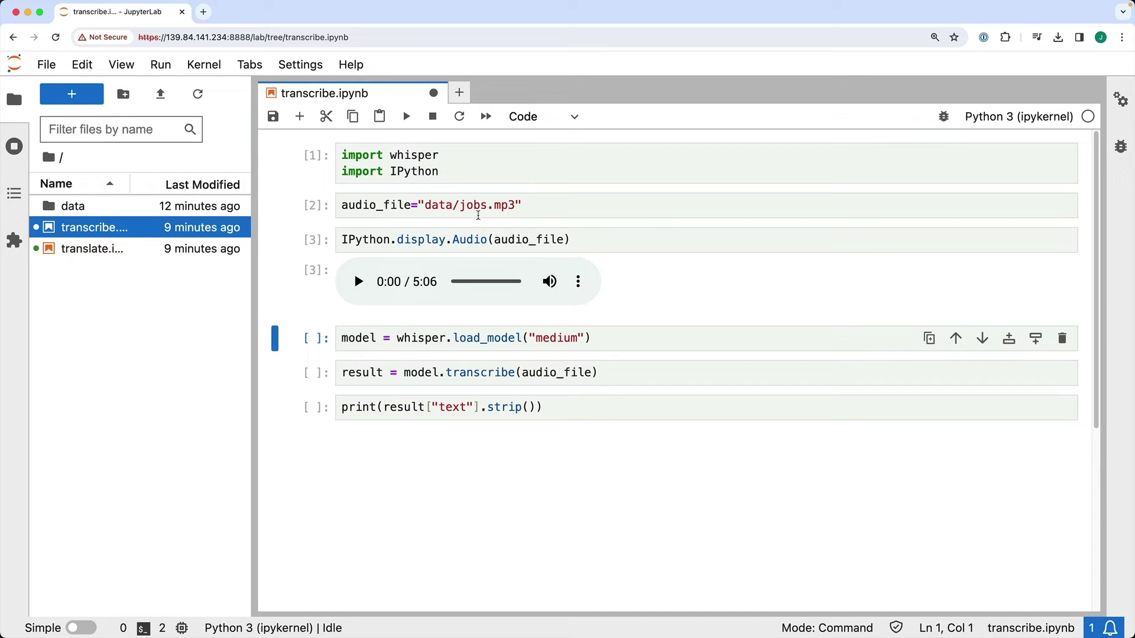
{"action": "left_click", "coordinate": [358, 281]}
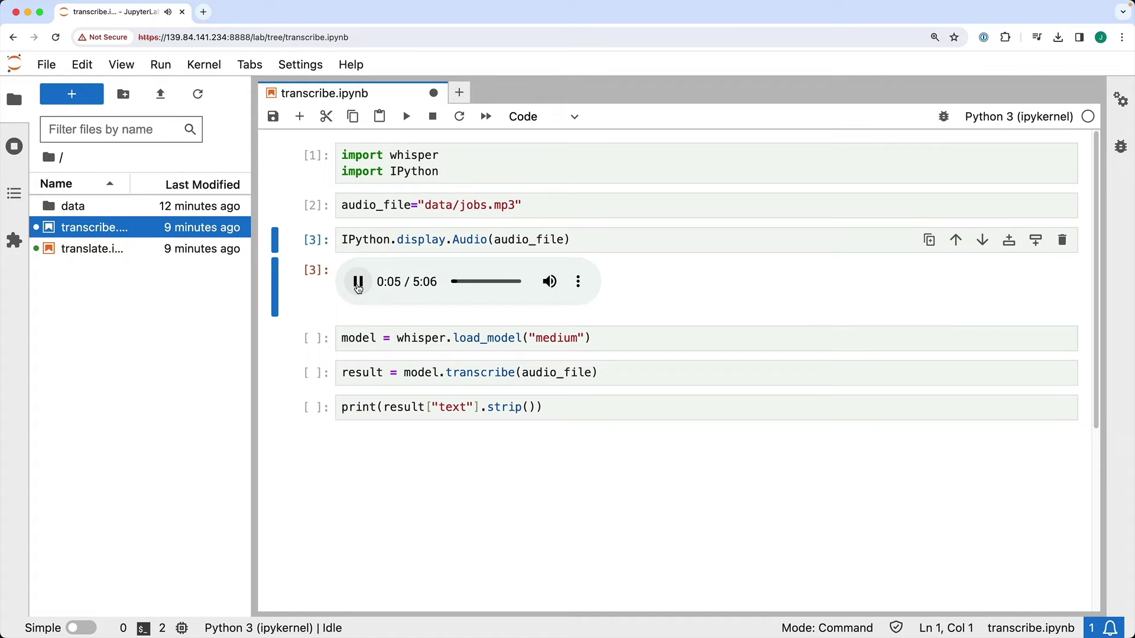
{"action": "left_click", "coordinate": [358, 283]}
- Load the medium Whisper model and run model.transcribe(audio_file) on jobs.mp3
{"action": "left_click", "coordinate": [606, 337]}
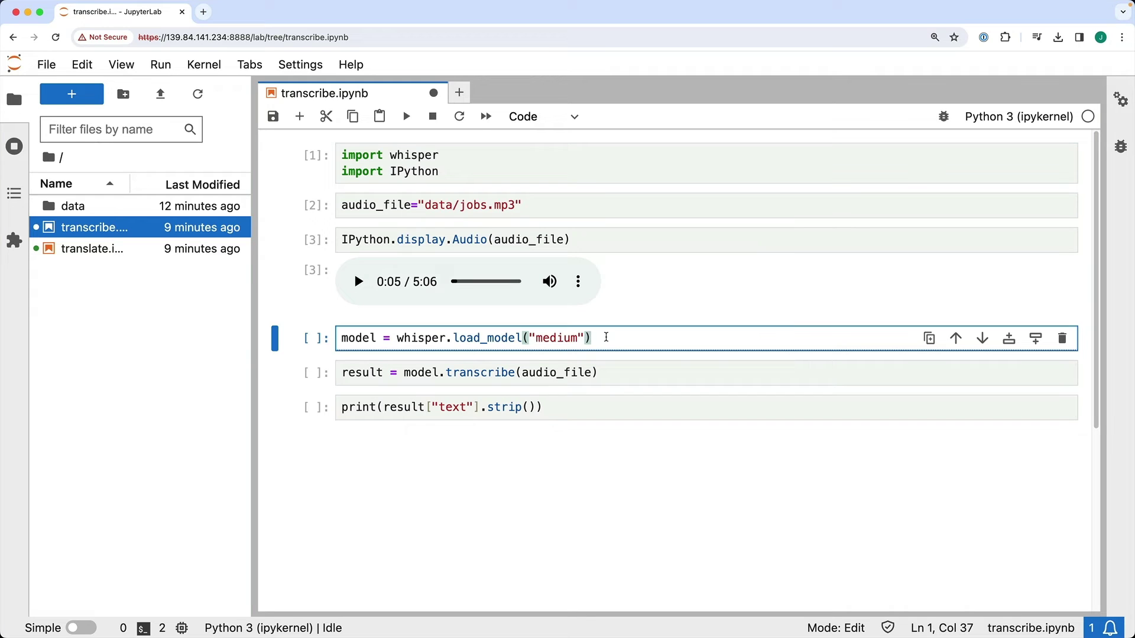
{"action": "key", "text": "shift+Return"}
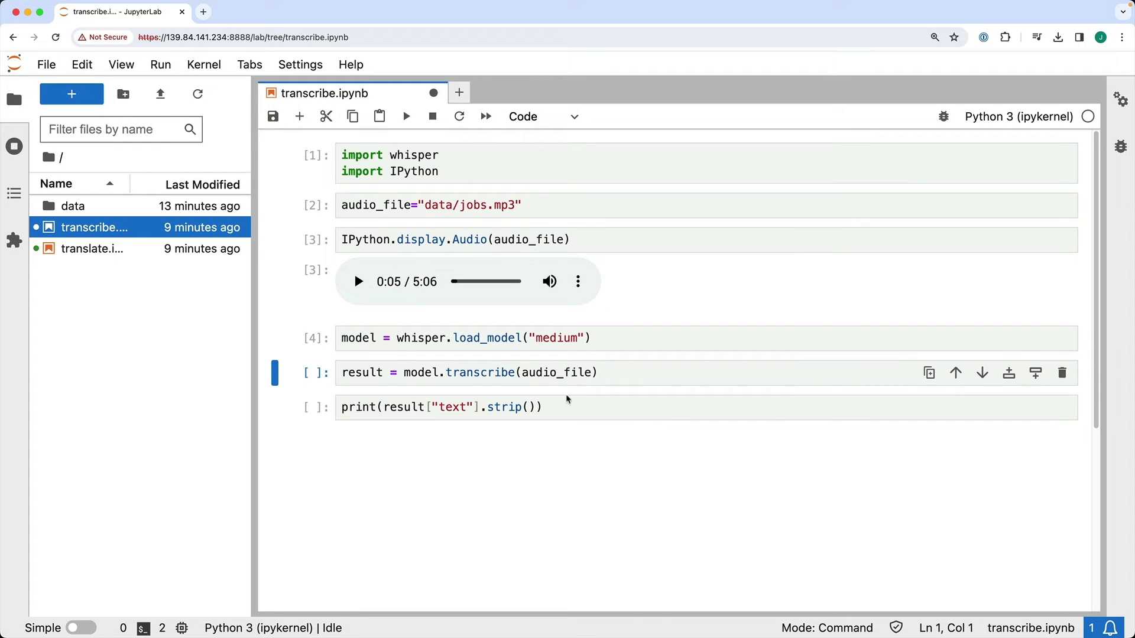
{"action": "left_click", "coordinate": [618, 373]}
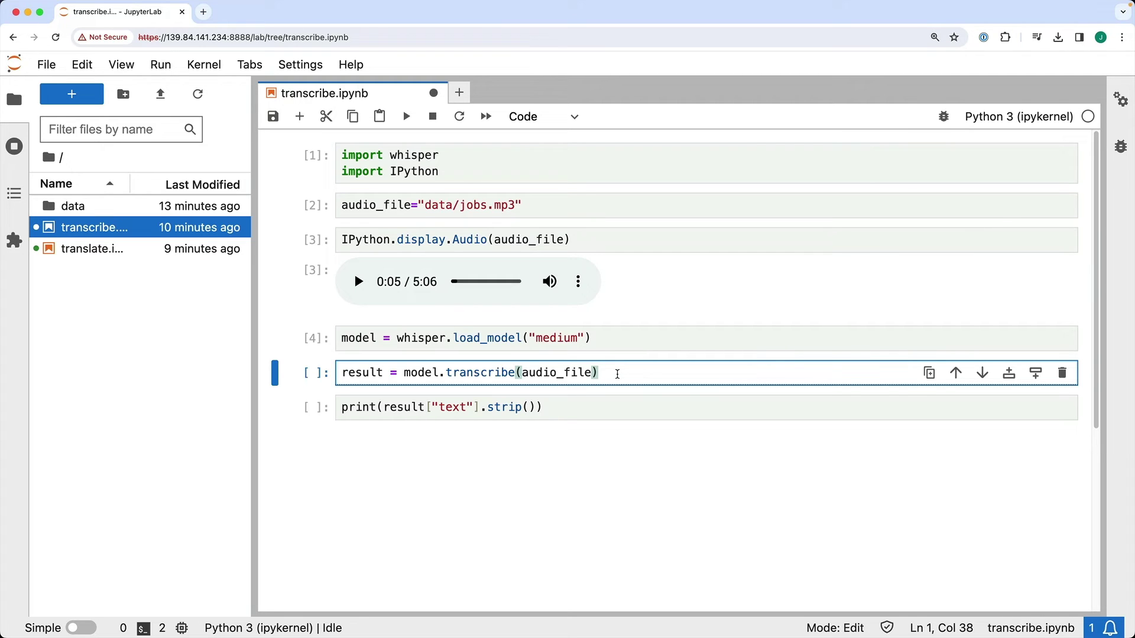
{"action": "key", "text": "shift+Return"}
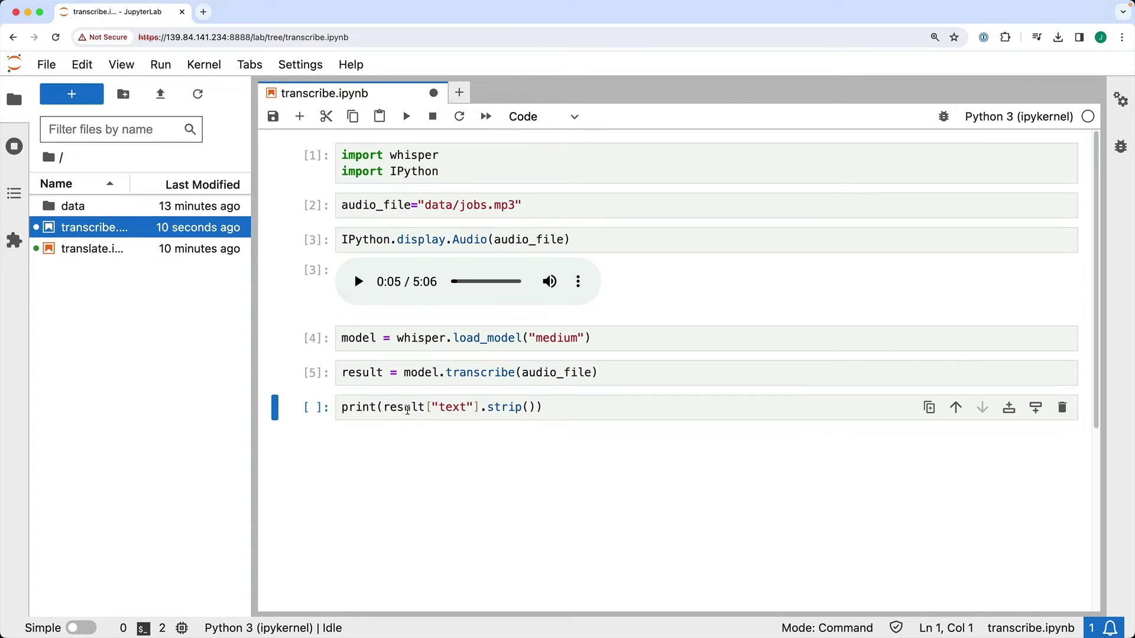
- Run print(result["text"].strip()) and look over the printed jobs.mp3 transcript
{"action": "left_click", "coordinate": [407, 409]}
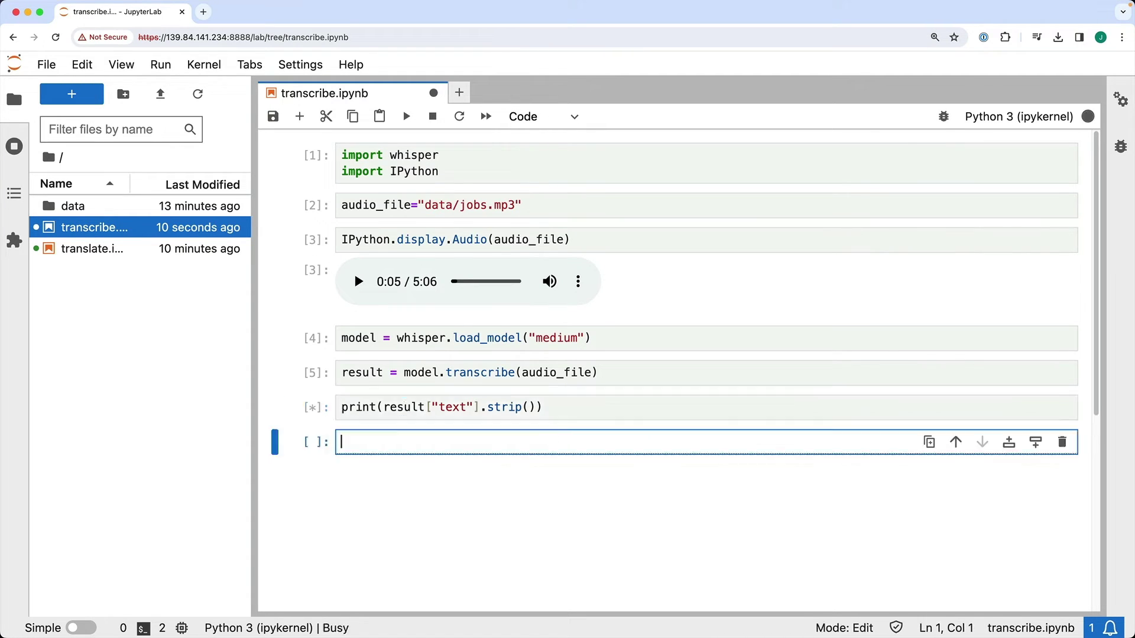
{"action": "key", "text": "shift+Return"}
{"action": "scroll", "coordinate": [442, 453], "scroll_direction": "down", "scroll_amount": 5}
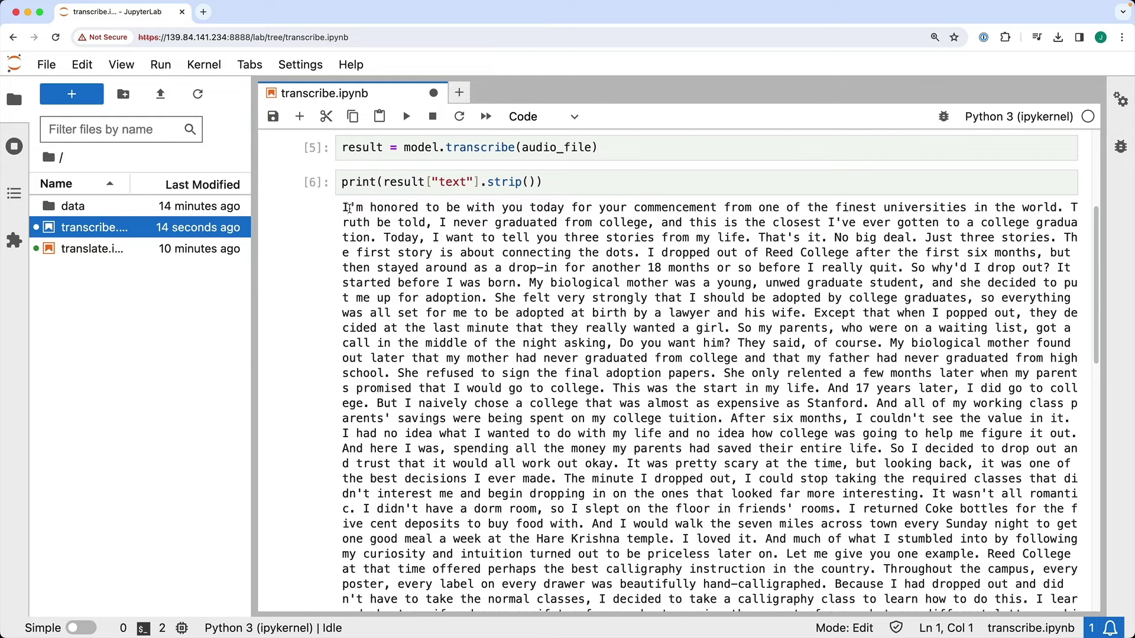
{"action": "left_click", "coordinate": [359, 209]}
{"action": "left_click_drag", "start_coordinate": [360, 209], "coordinate": [557, 338]}
{"action": "left_click", "coordinate": [505, 321]}
{"action": "scroll", "coordinate": [505, 321], "scroll_direction": "down", "scroll_amount": 2}
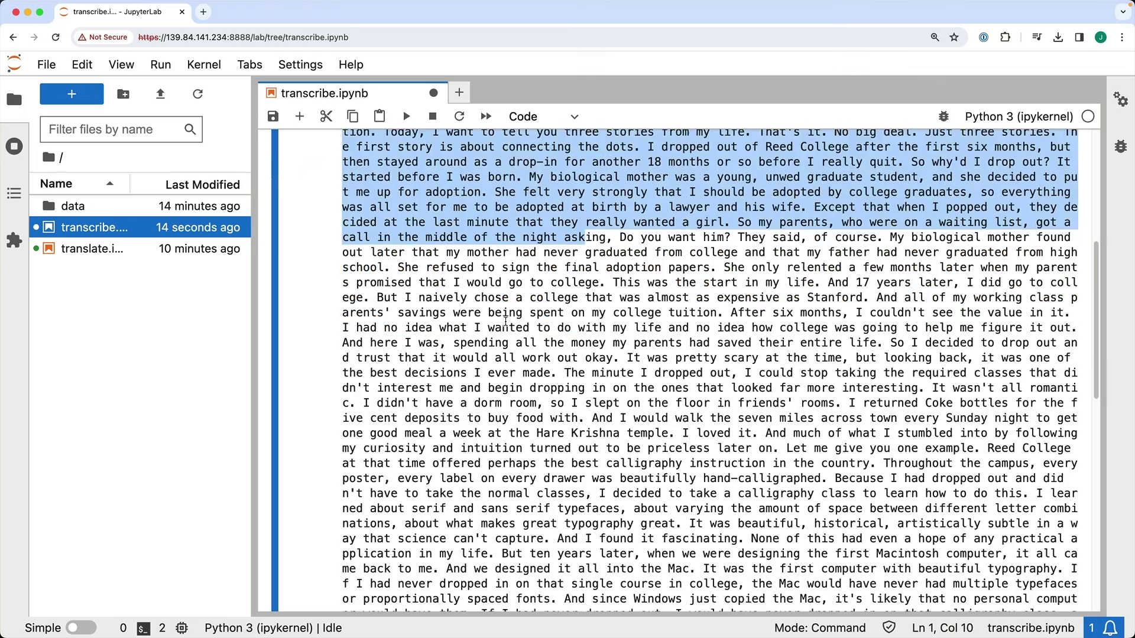
{"action": "scroll", "coordinate": [505, 321], "scroll_direction": "down", "scroll_amount": 3}
{"action": "scroll", "coordinate": [506, 321], "scroll_direction": "down", "scroll_amount": 1}
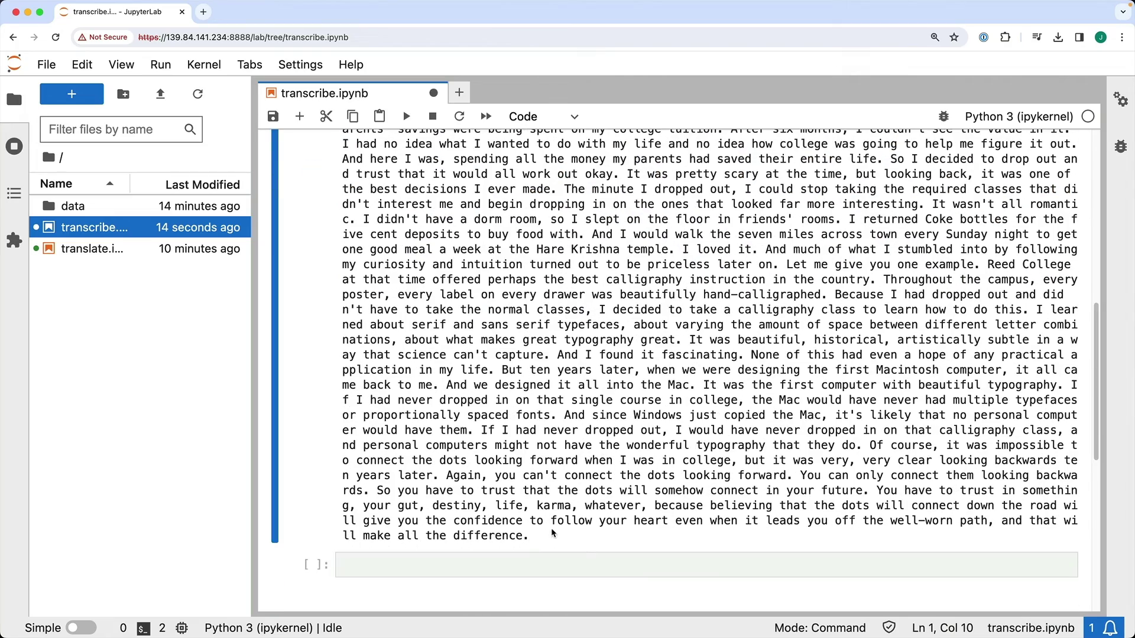
{"action": "scroll", "coordinate": [552, 532], "scroll_direction": "up", "scroll_amount": 2}
{"action": "scroll", "coordinate": [551, 532], "scroll_direction": "up", "scroll_amount": 2}
{"action": "scroll", "coordinate": [551, 532], "scroll_direction": "up", "scroll_amount": 3}
{"action": "scroll", "coordinate": [550, 528], "scroll_direction": "up", "scroll_amount": 3}
{"action": "scroll", "coordinate": [549, 523], "scroll_direction": "up", "scroll_amount": 1}
{"action": "left_click", "coordinate": [570, 506]}
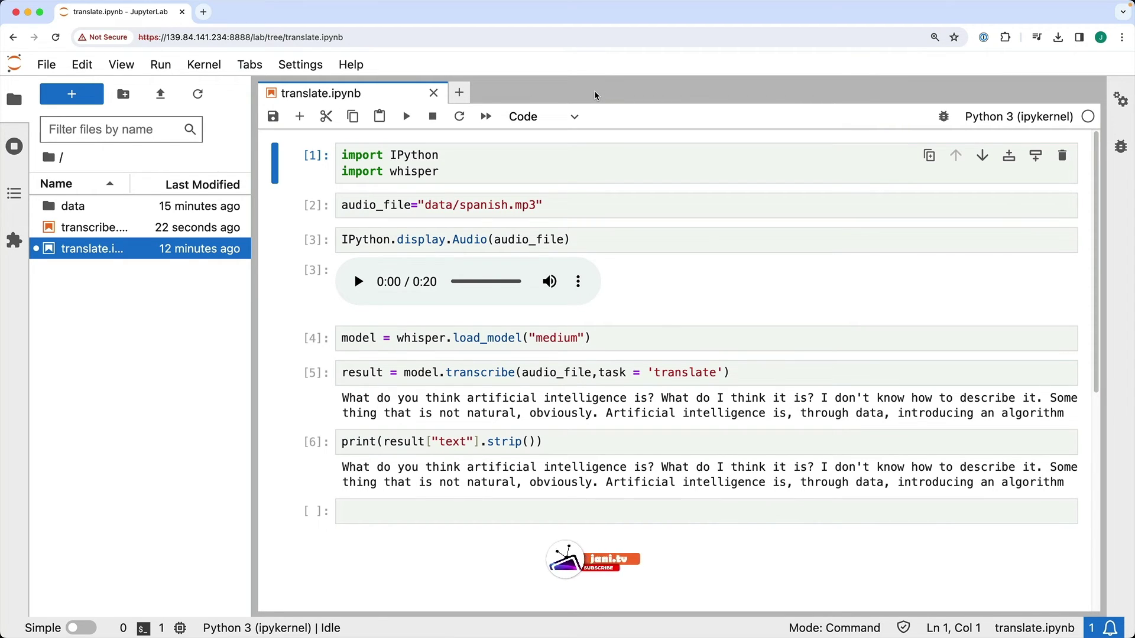
- Run the imports and spanish.mp3 path cells, and glance into the data folder
{"action": "left_click", "coordinate": [501, 165]}
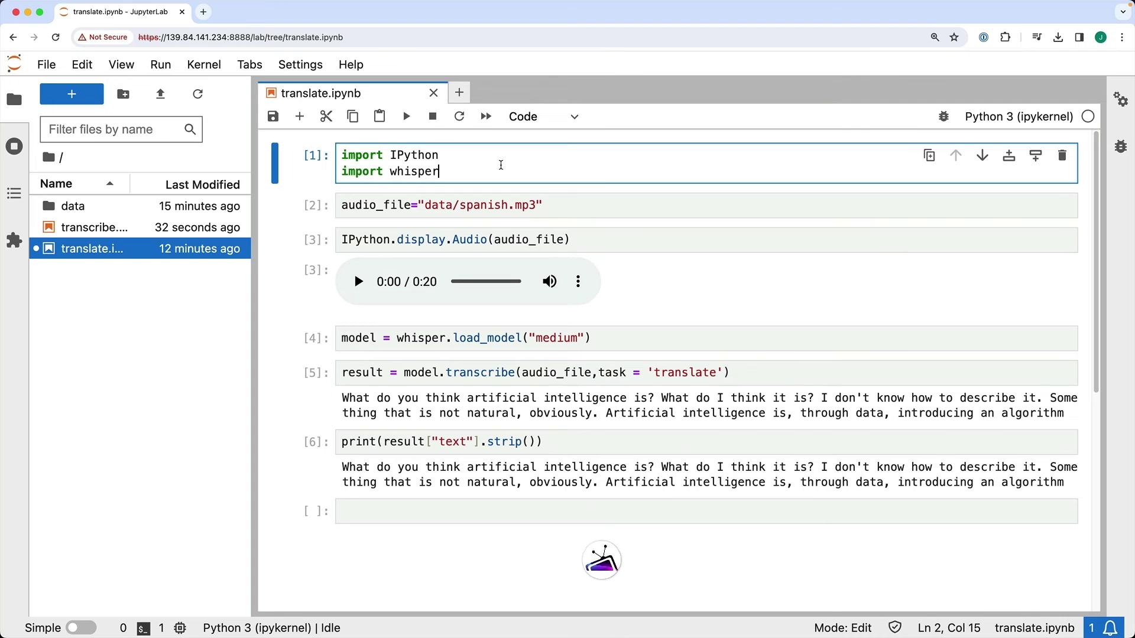
{"action": "key", "text": "shift+Return"}
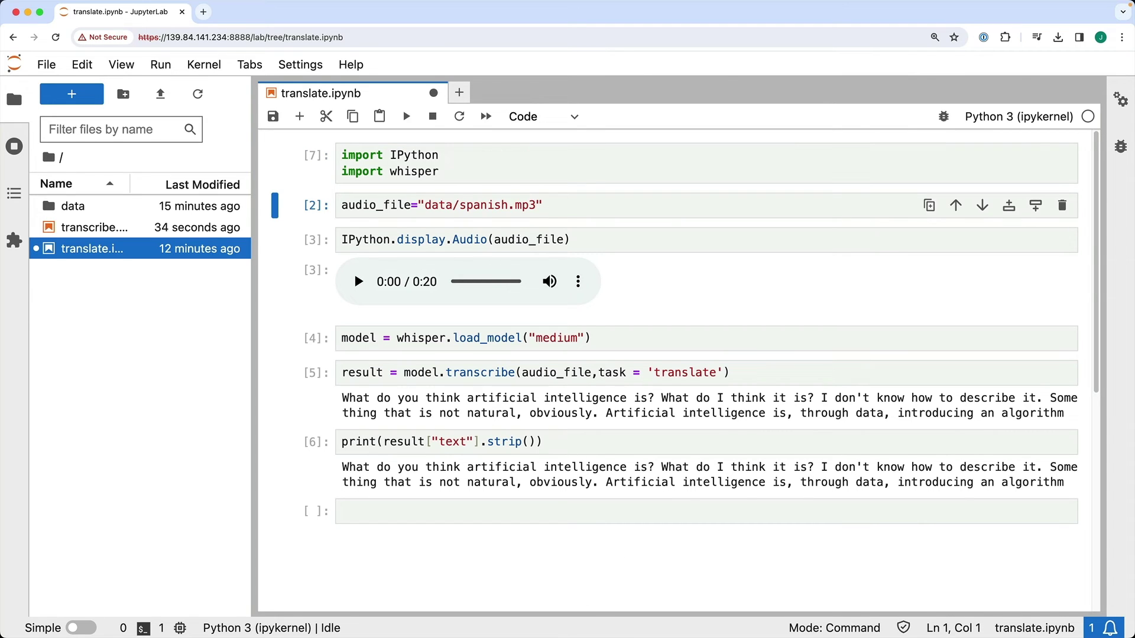
{"action": "key", "text": "shift+Return"}
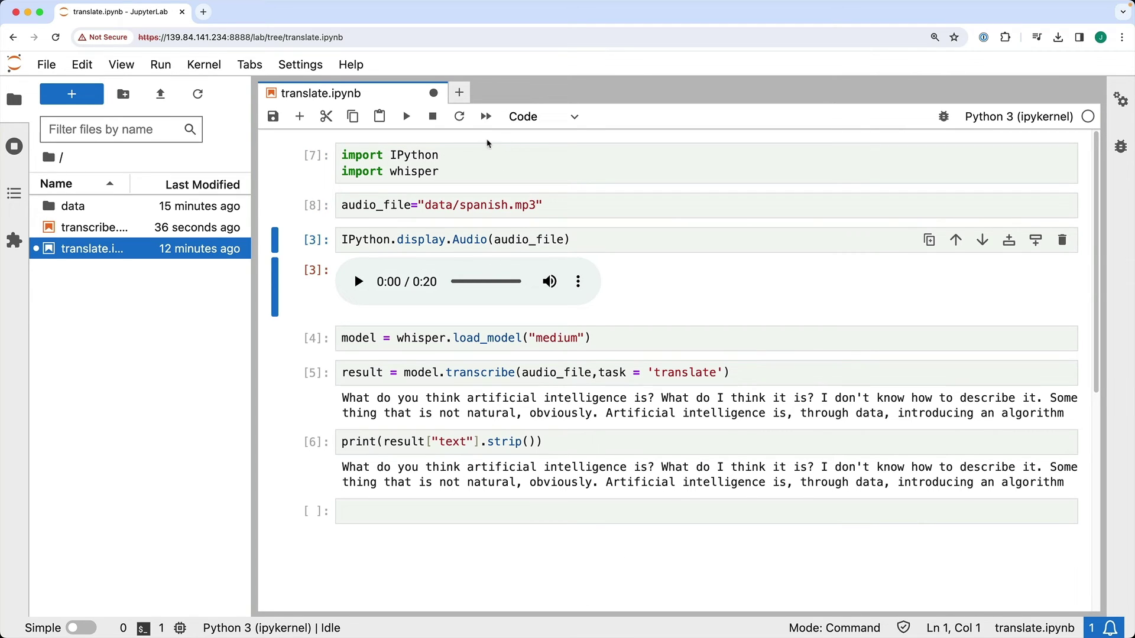
{"action": "double_click", "coordinate": [74, 211]}
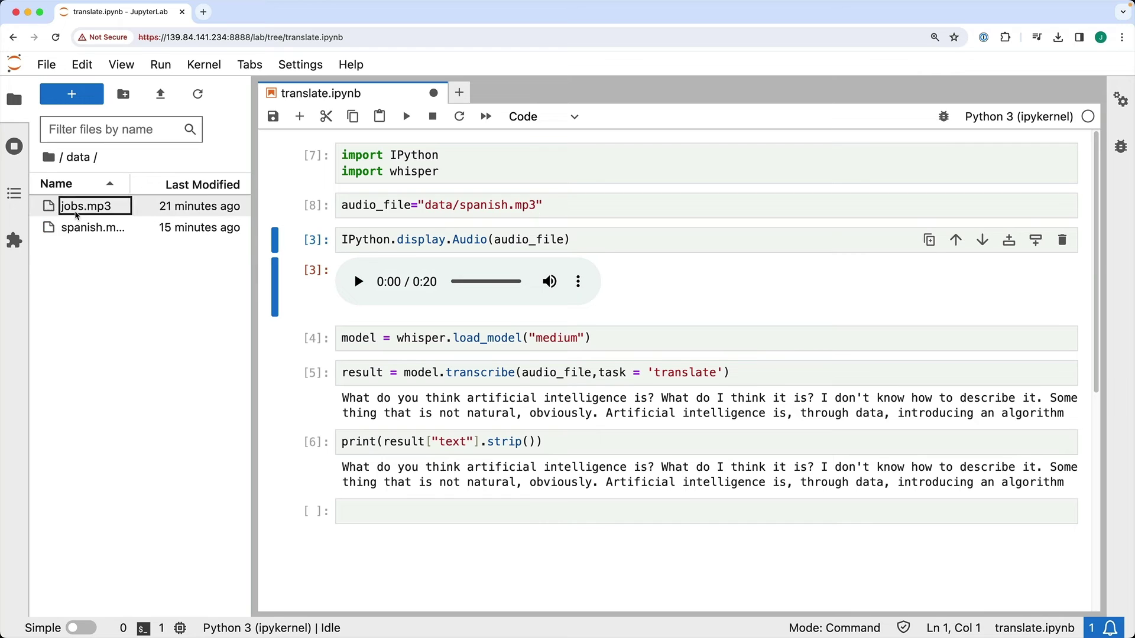
{"action": "left_click", "coordinate": [44, 160]}
- Preview spanish.mp3 in the audio widget with volume raised, then load the medium model
{"action": "left_click", "coordinate": [401, 240]}
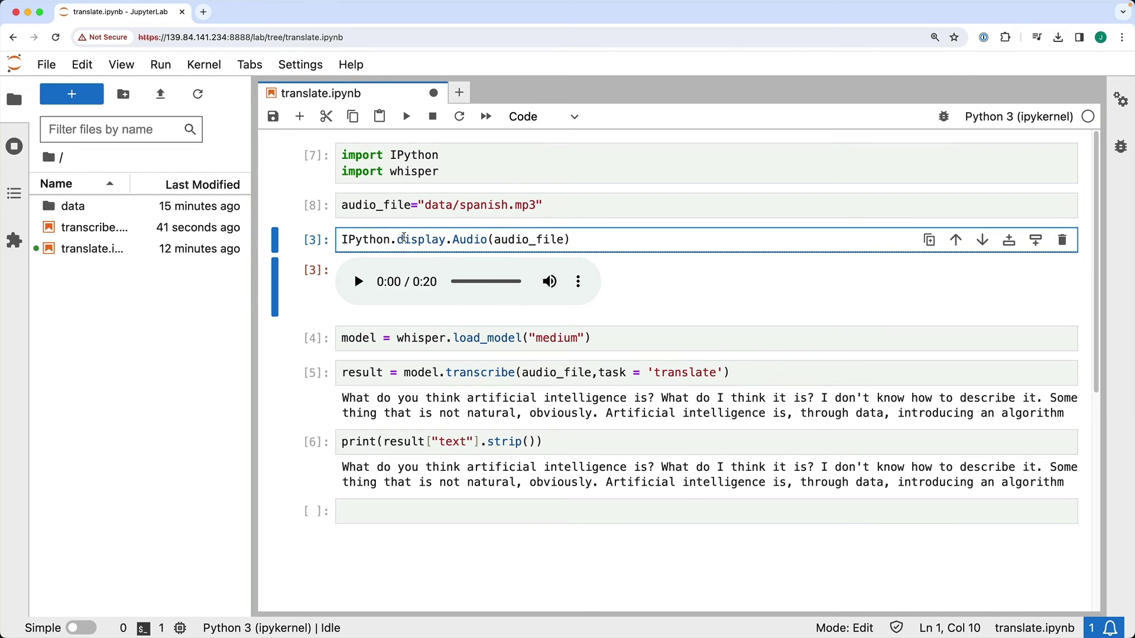
{"action": "key", "text": "shift+Return"}
{"action": "left_click", "coordinate": [359, 282]}
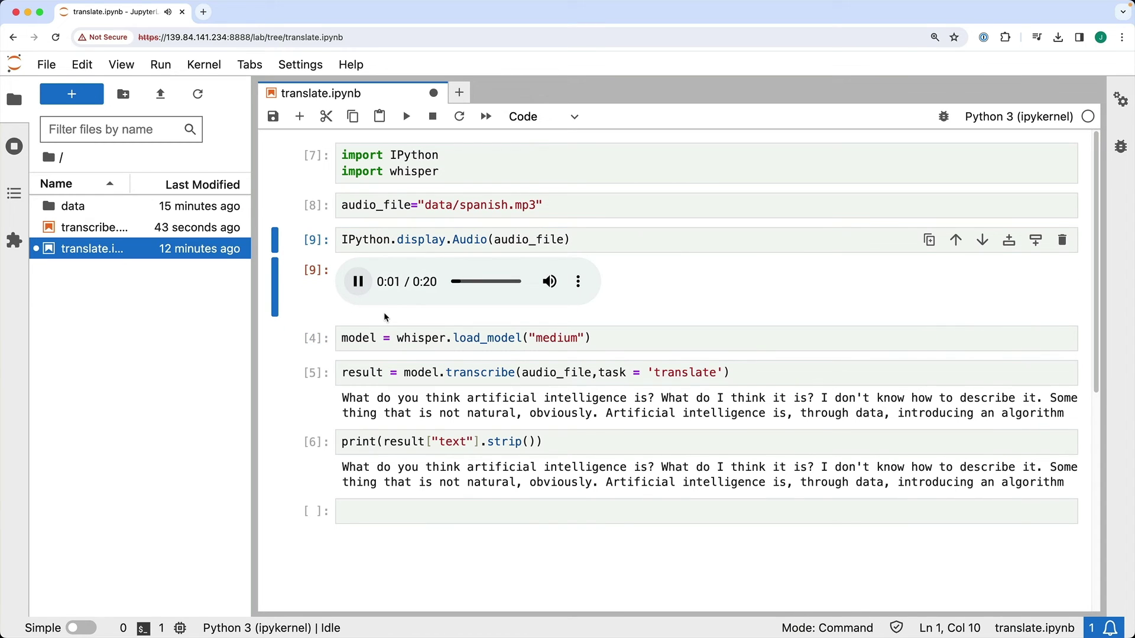
{"action": "key", "text": "XF86AudioRaiseVolume"}
{"action": "left_click", "coordinate": [359, 284]}
{"action": "key", "text": "space"}
{"action": "key", "text": "space"}
{"action": "left_click", "coordinate": [391, 331]}
{"action": "key", "text": "shift+Return"}
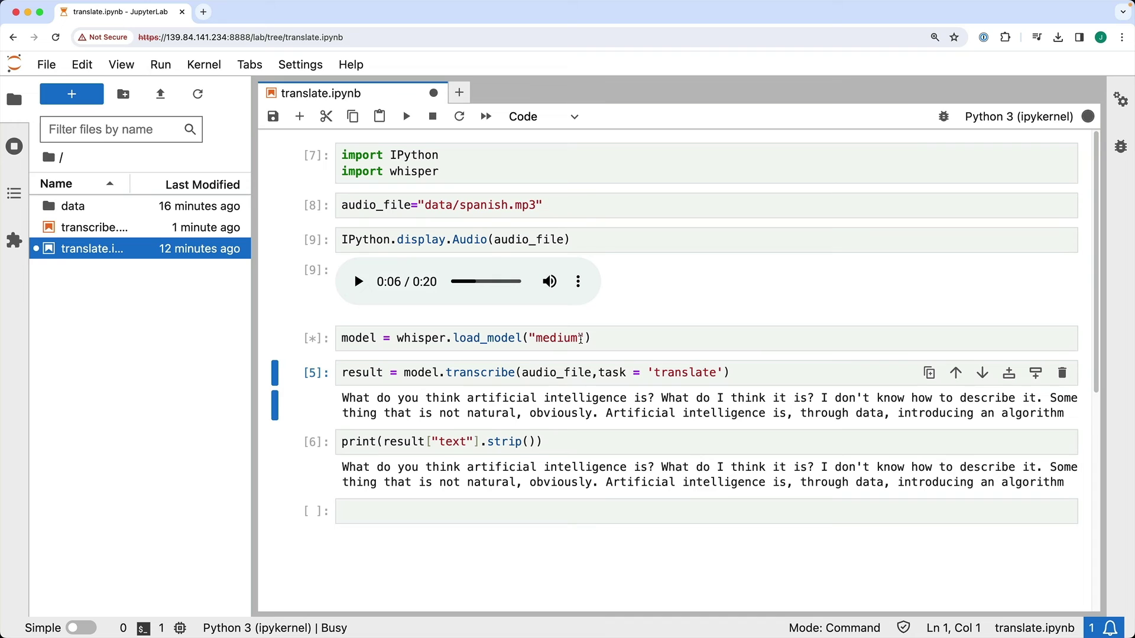
- Run the task='translate' cell and the print cell, then highlight the English output
{"action": "left_click", "coordinate": [564, 373]}
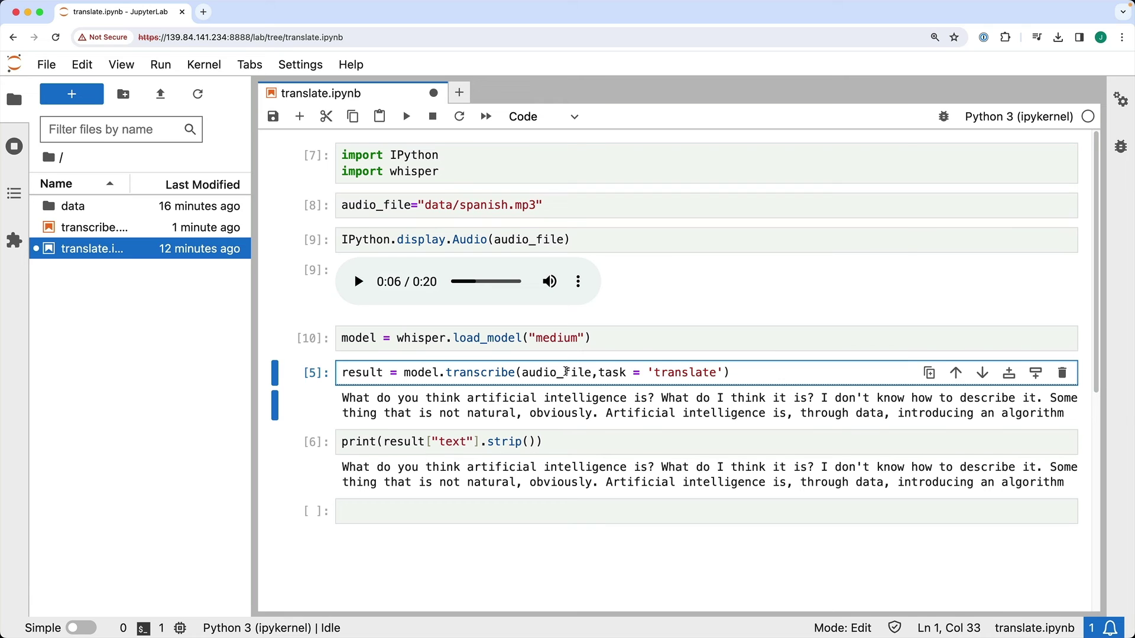
{"action": "key", "text": "shift+Return"}
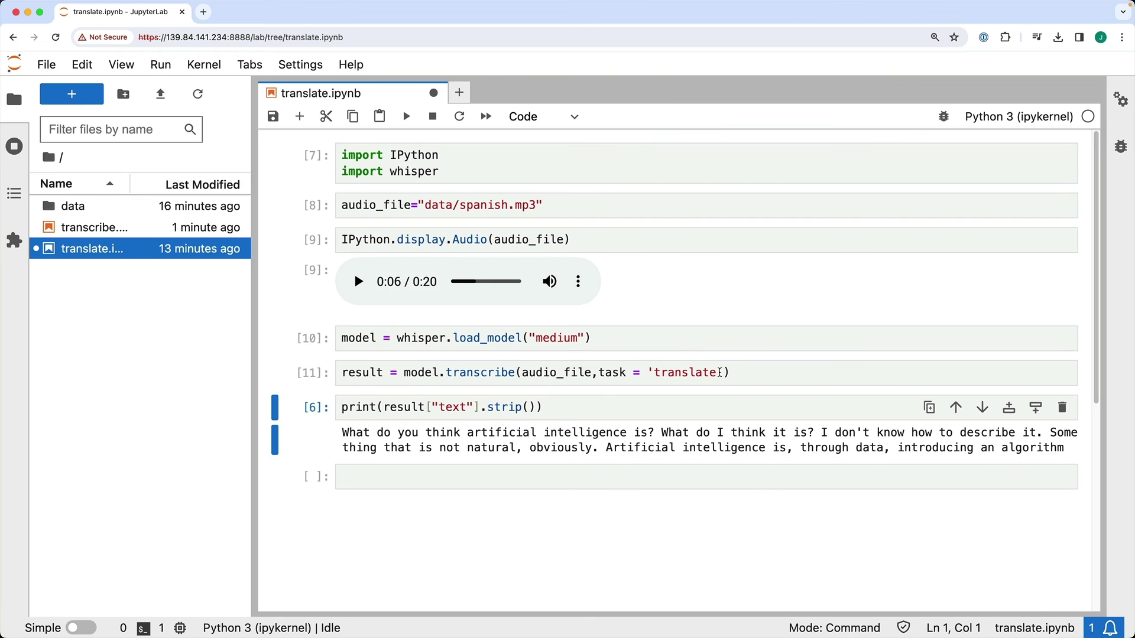
{"action": "left_click", "coordinate": [595, 405]}
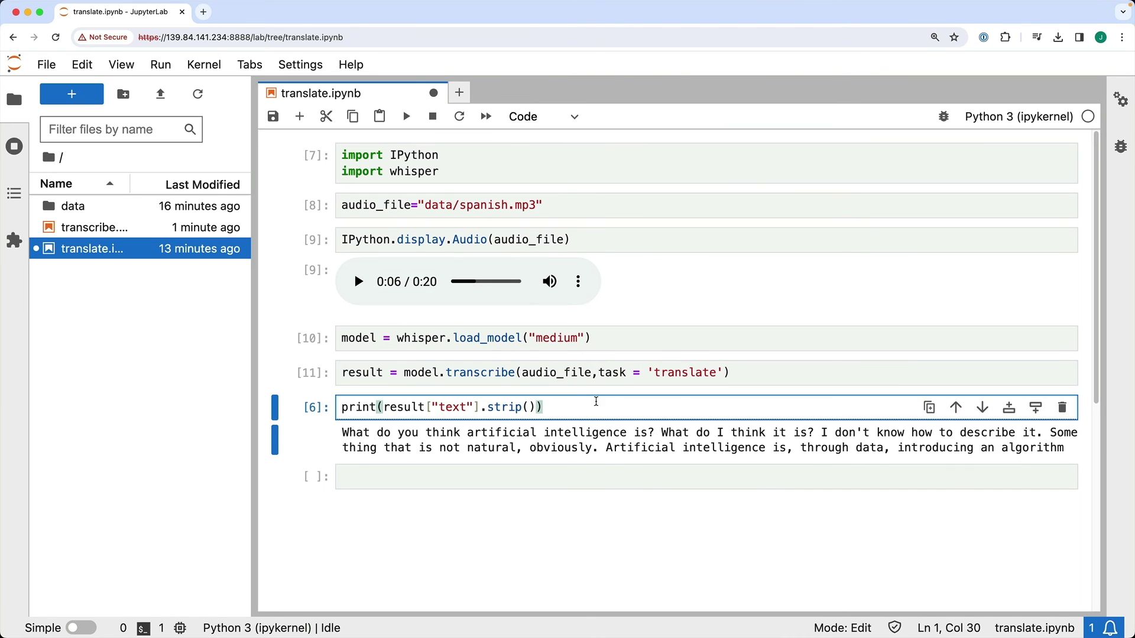
{"action": "key", "text": "shift+Return"}
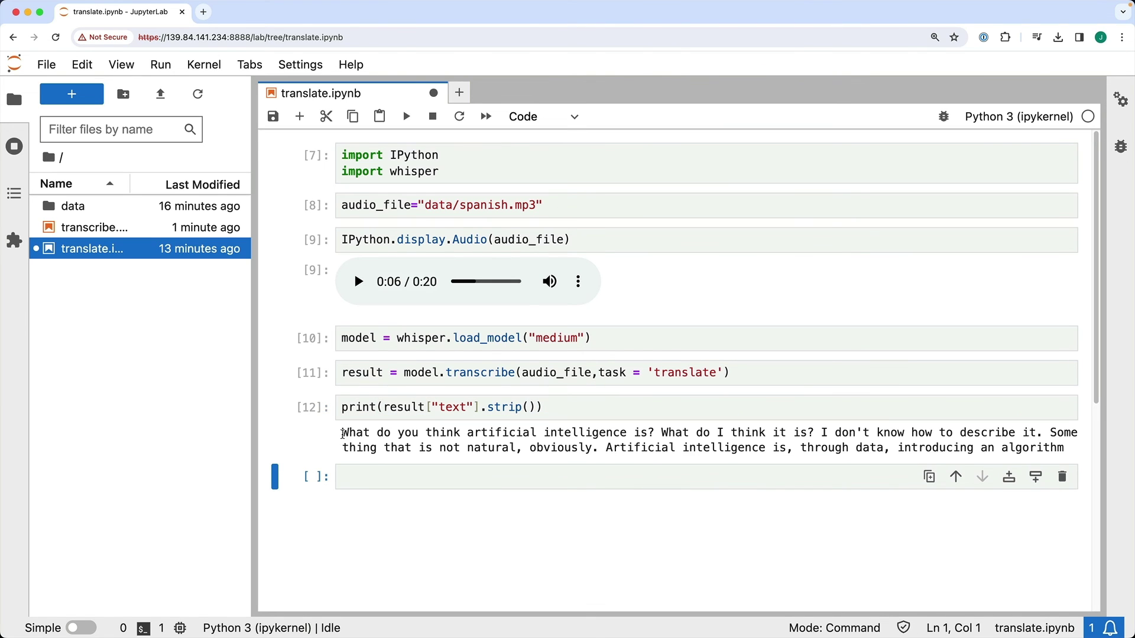
{"action": "mouse_move", "coordinate": [342, 433]}
{"action": "left_mouse_down"}
{"action": "mouse_move", "coordinate": [660, 452]}
{"action": "mouse_move", "coordinate": [1076, 448]}
{"action": "left_mouse_up"}
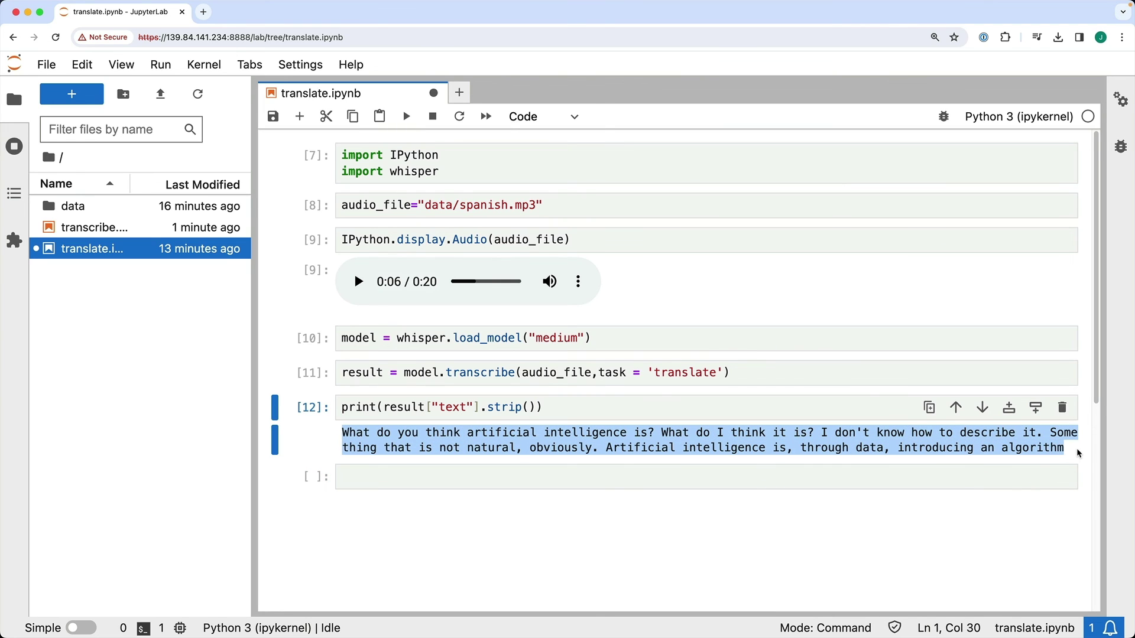
{"action": "left_click", "coordinate": [900, 441]}
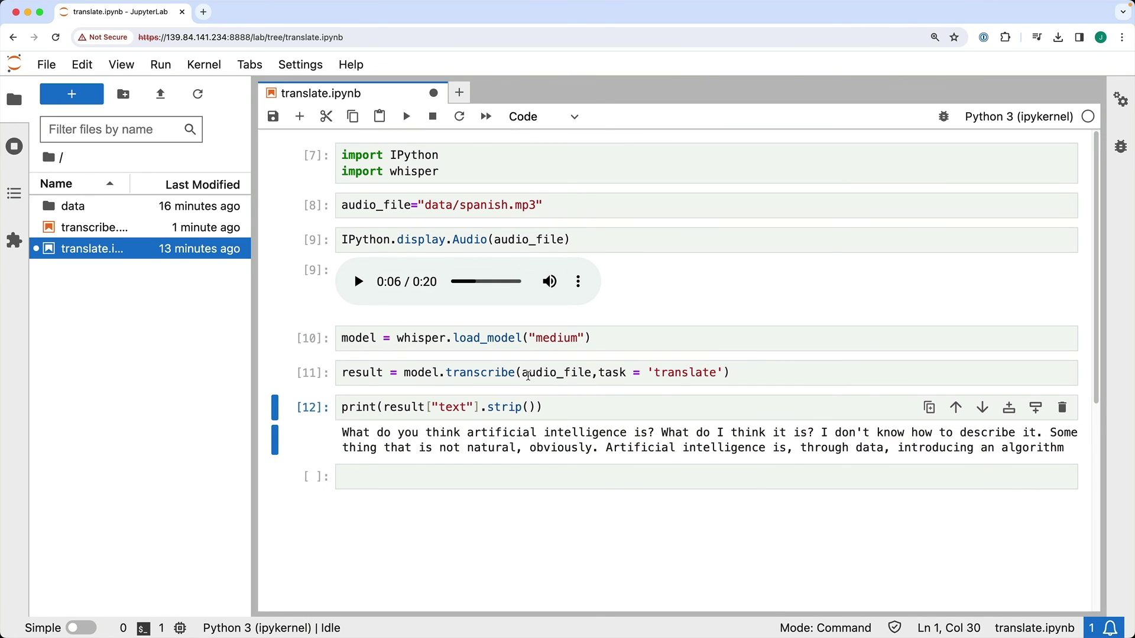